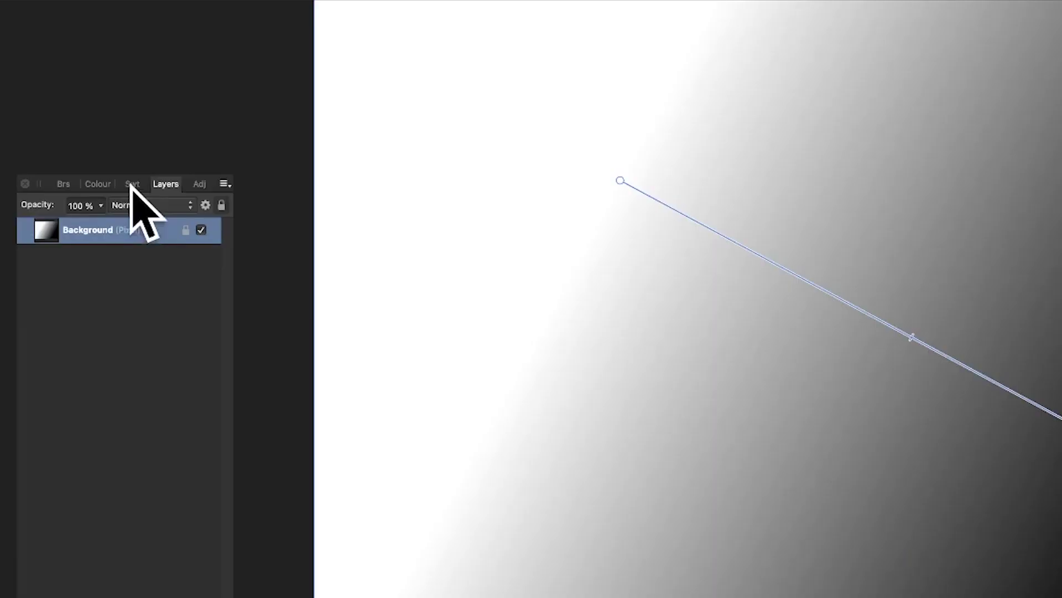
Apply the red, blue, yellow, pink and cyan preset from the Gradients swatch category to the background gradient
click(139, 158)
click(96, 209)
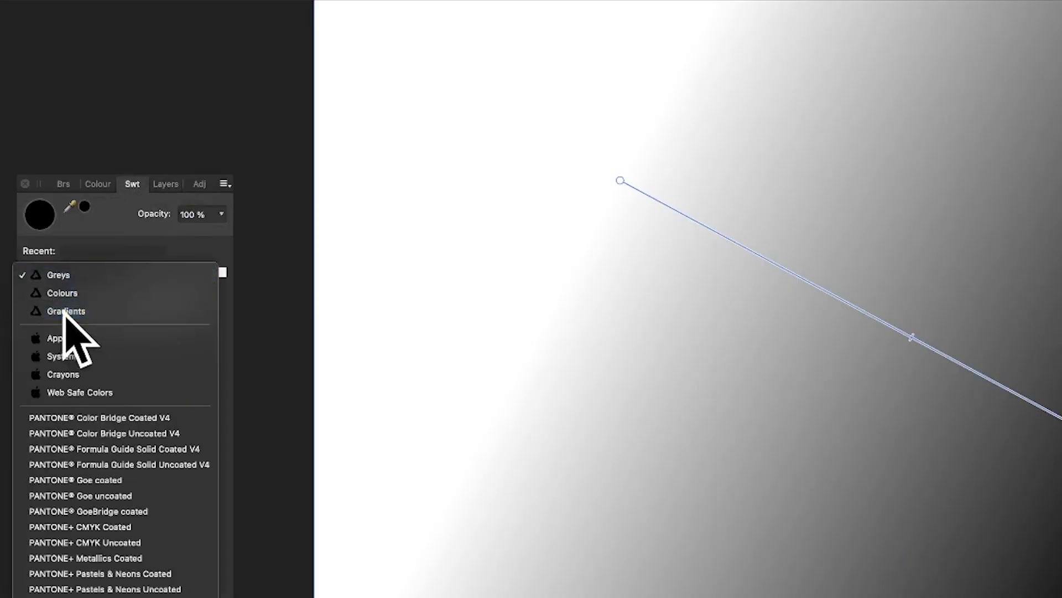
click(57, 311)
click(70, 293)
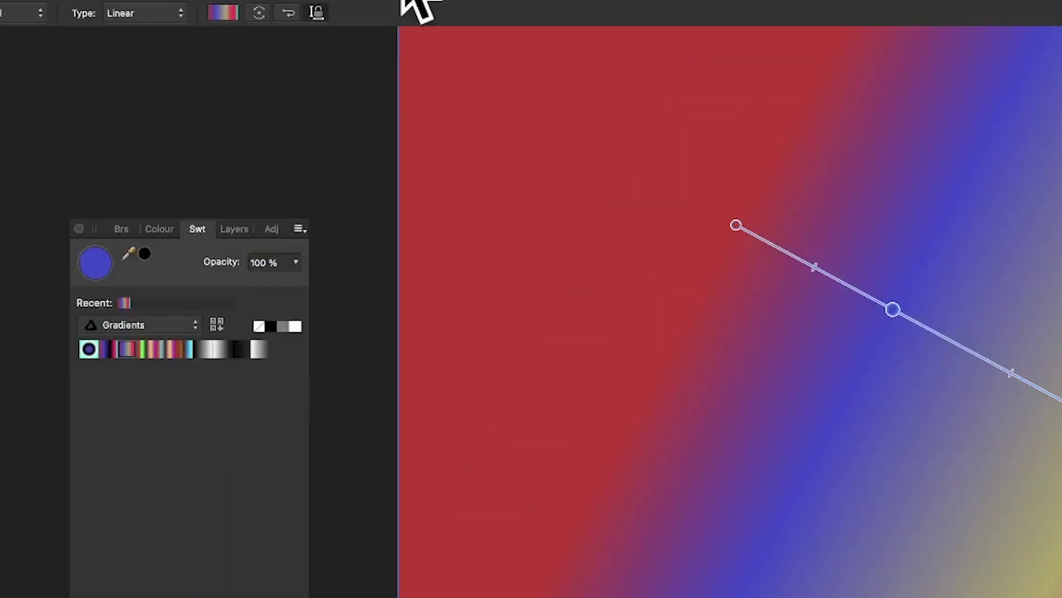
Duplicate the Background layer
click(235, 228)
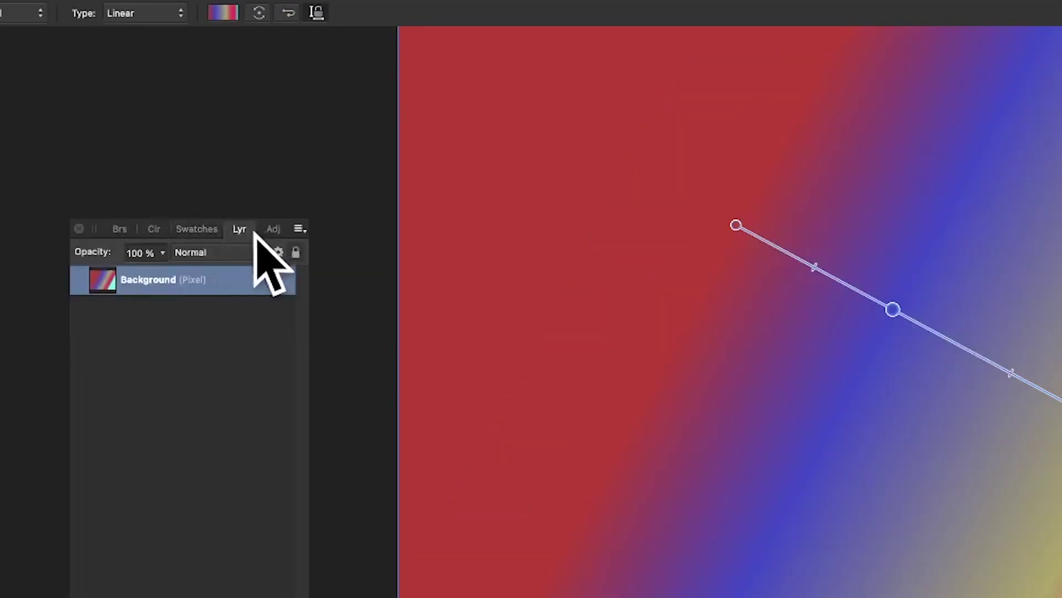
right_click(166, 279)
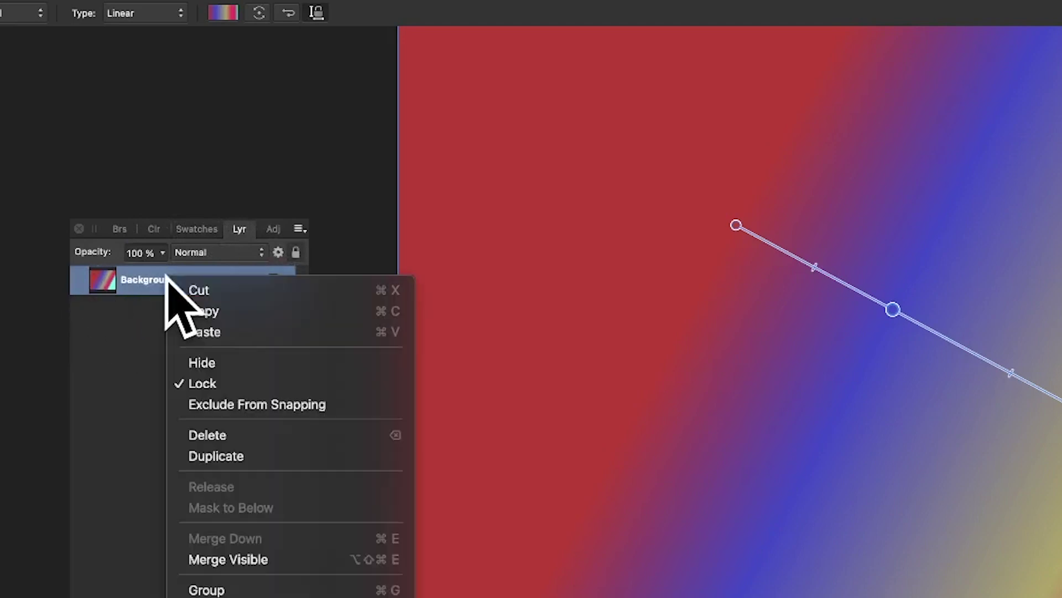
click(224, 455)
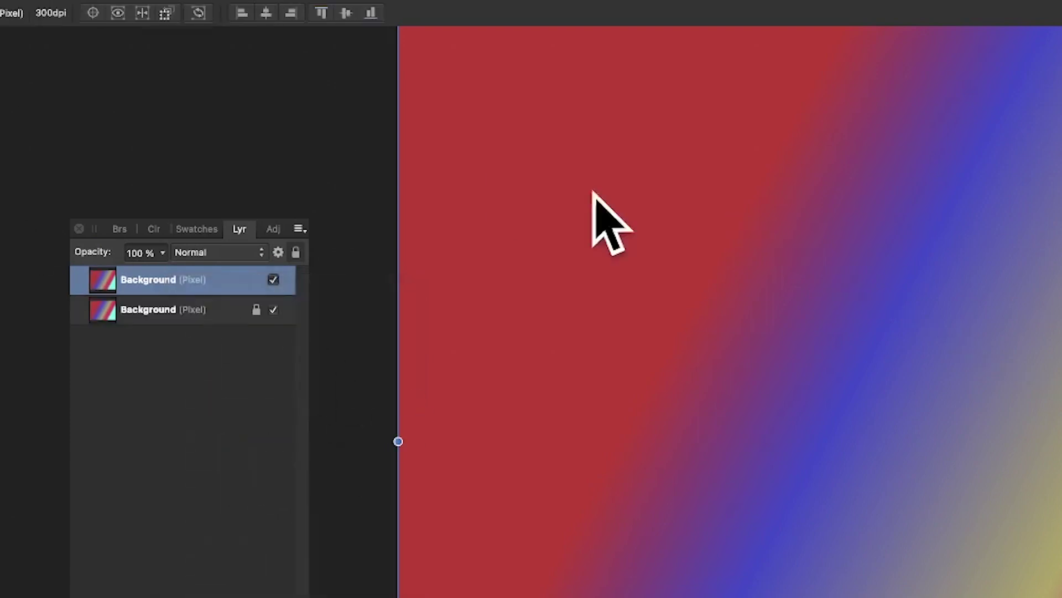
Shrink the duplicated layer to a little over half the canvas width and rotate it clockwise near the canvas centre
drag(593, 214, 768, 345)
drag(550, 130, 964, 431)
drag(539, 262, 578, 297)
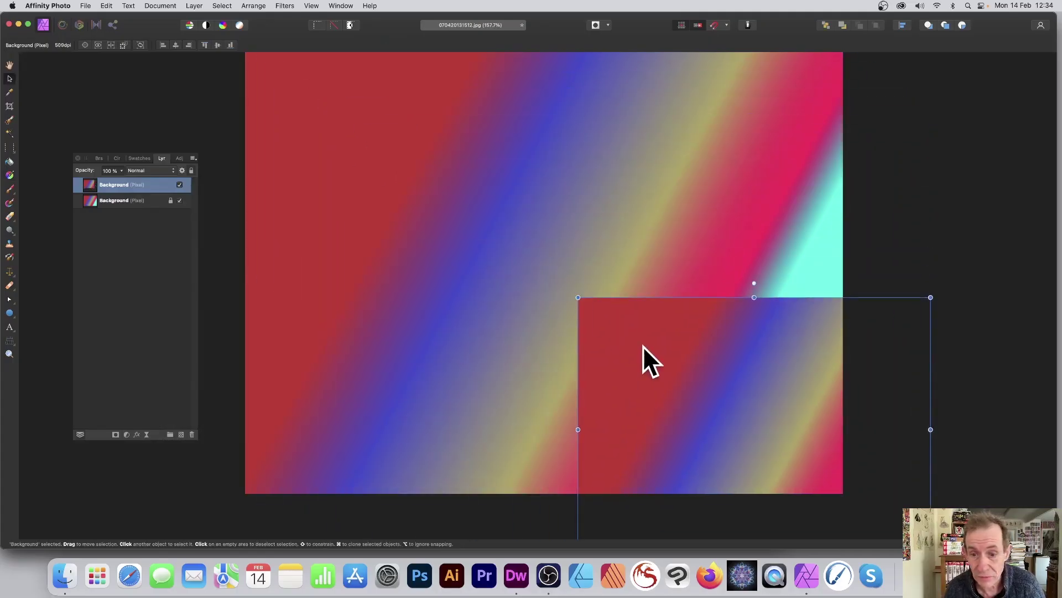
drag(643, 358, 385, 218)
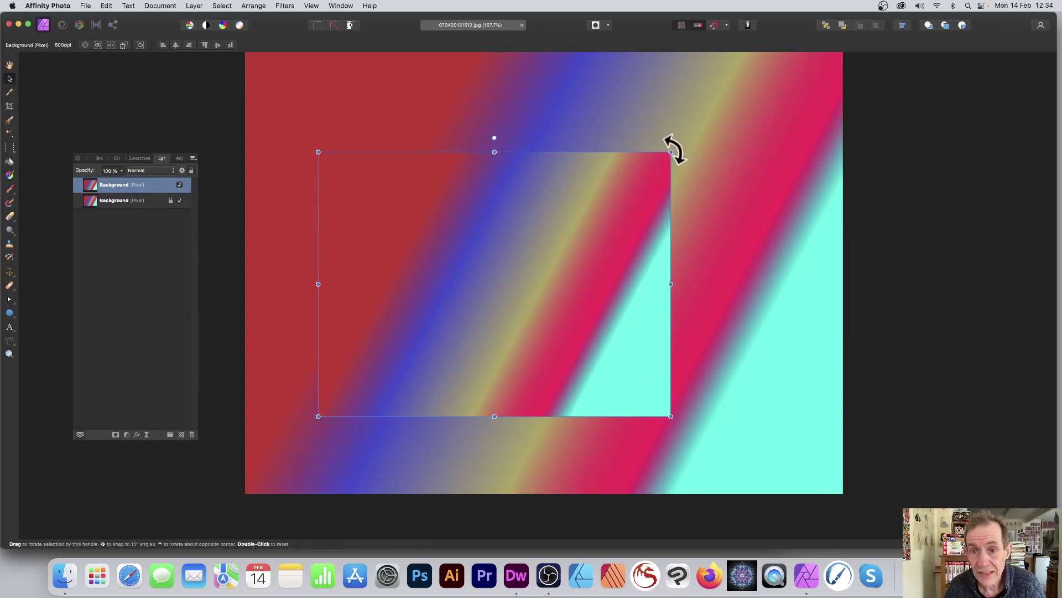
drag(671, 152, 684, 231)
drag(381, 94, 427, 171)
drag(474, 238, 459, 173)
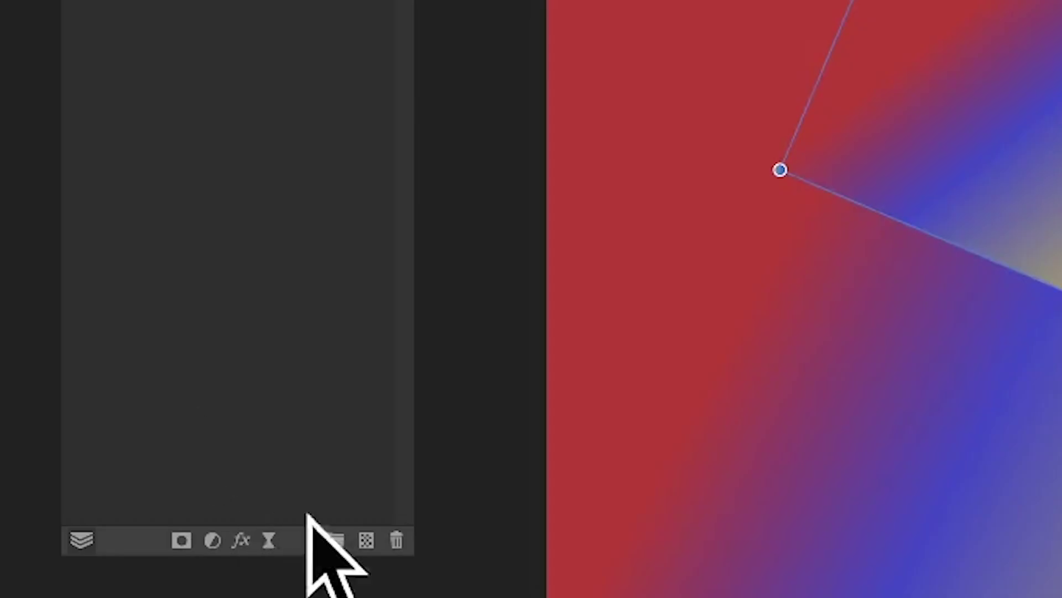
Add a 3D effect with a 23.5 px radius and a Pillow bevel with a 19.5 px radius to the duplicated layer
click(241, 540)
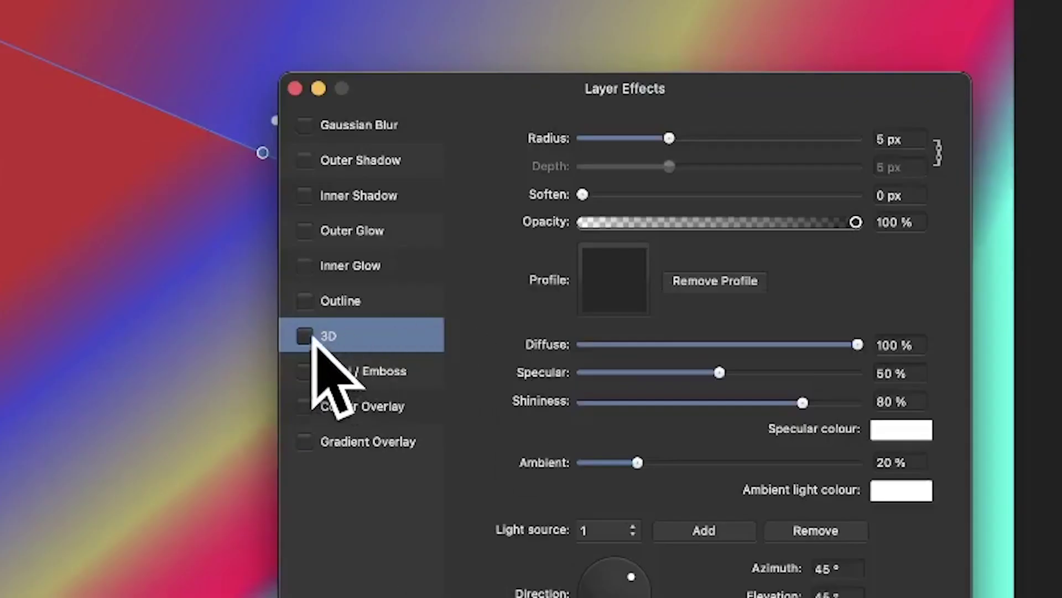
click(305, 335)
drag(668, 137, 742, 138)
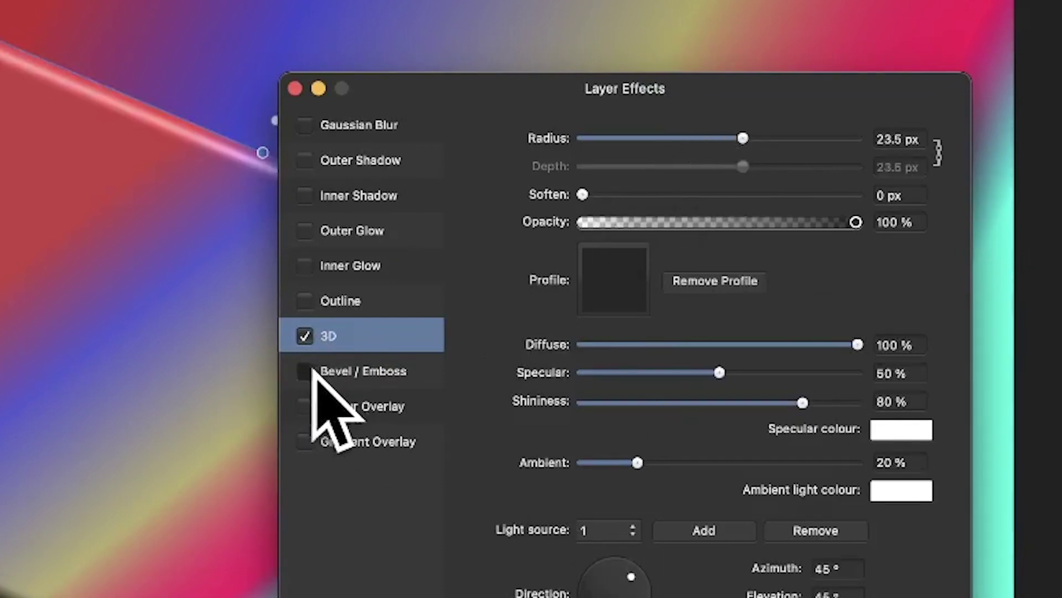
click(306, 371)
drag(671, 166, 739, 166)
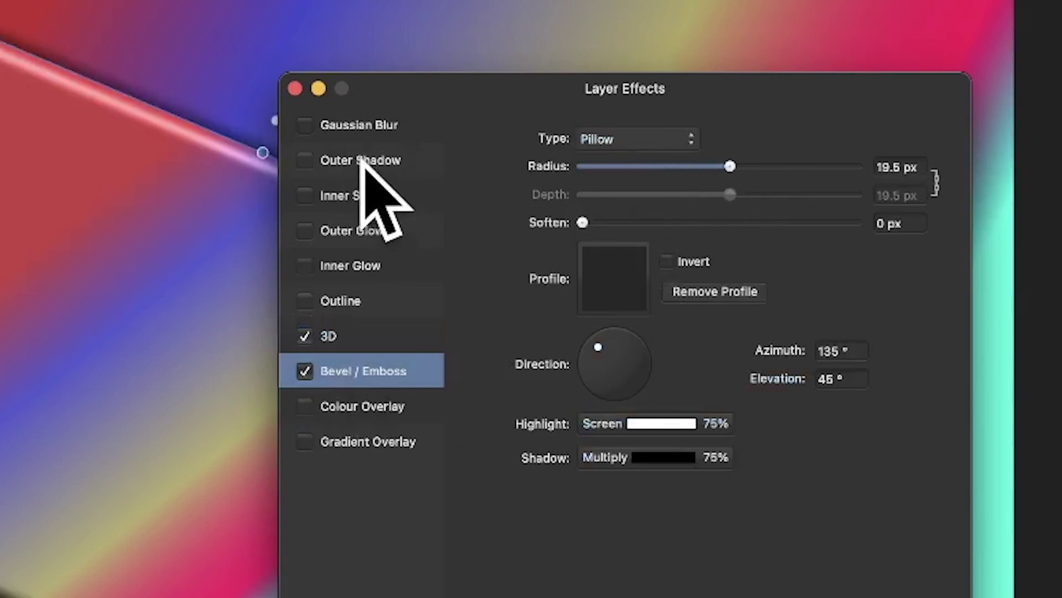
Add a Multiply outer shadow with a 14.4 px radius to the duplicated layer and close the layer effects
click(304, 160)
click(615, 196)
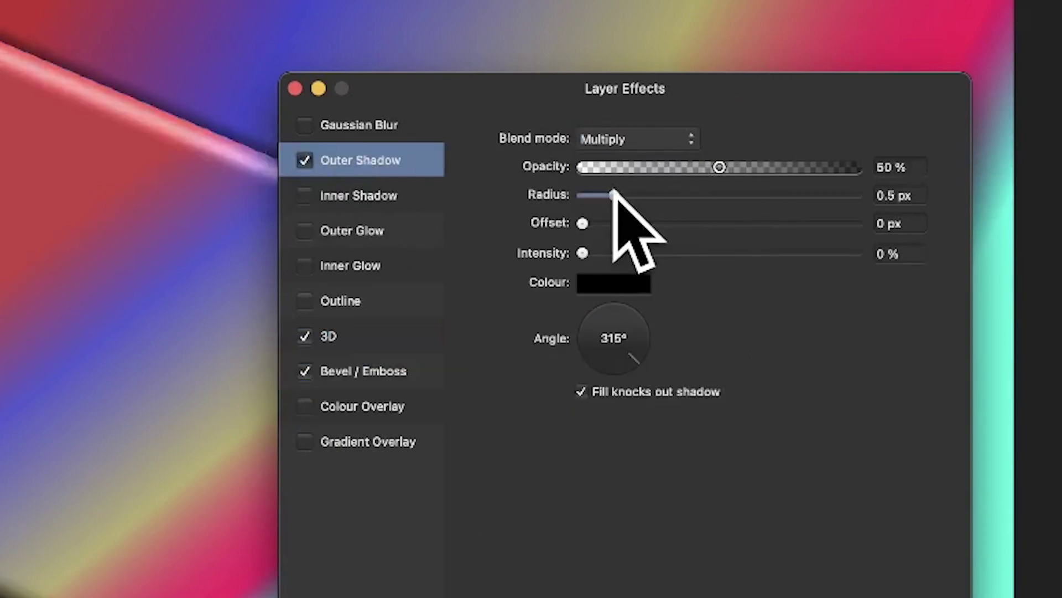
click(711, 196)
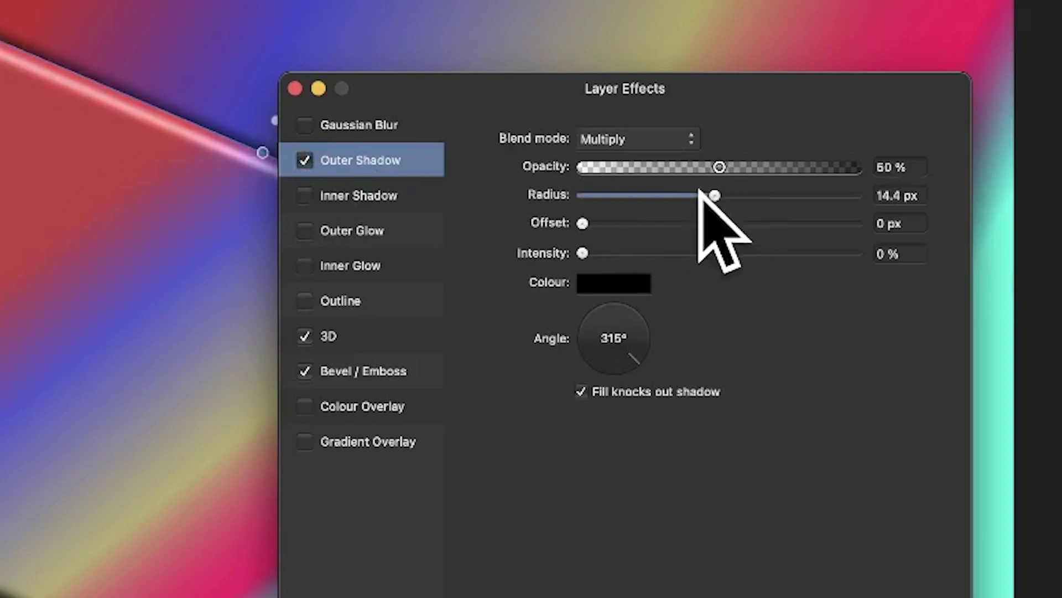
key(Return)
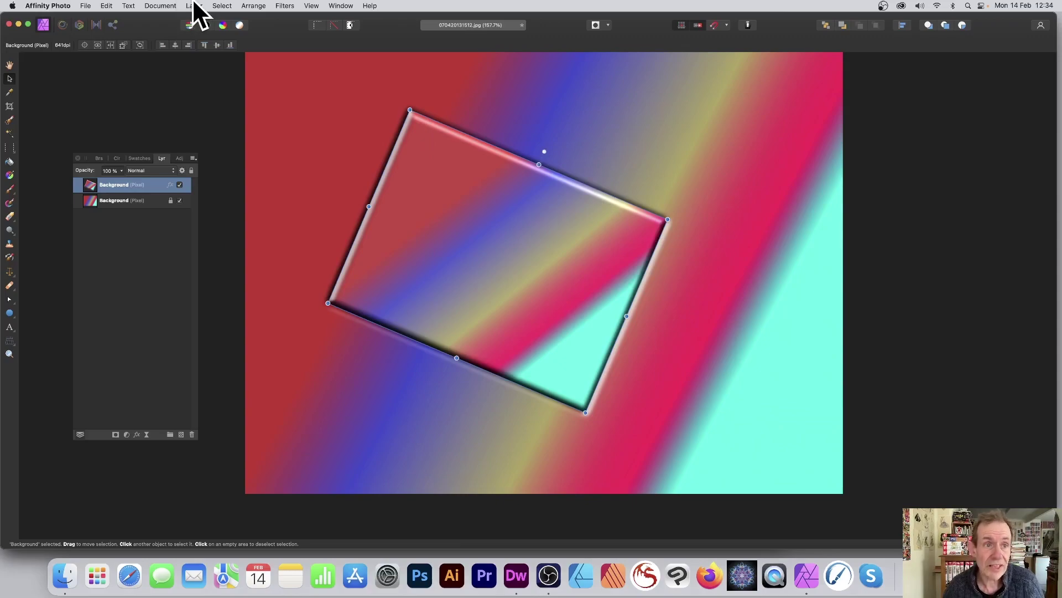
Rasterise the duplicated layer without preserving its layer FX
click(193, 4)
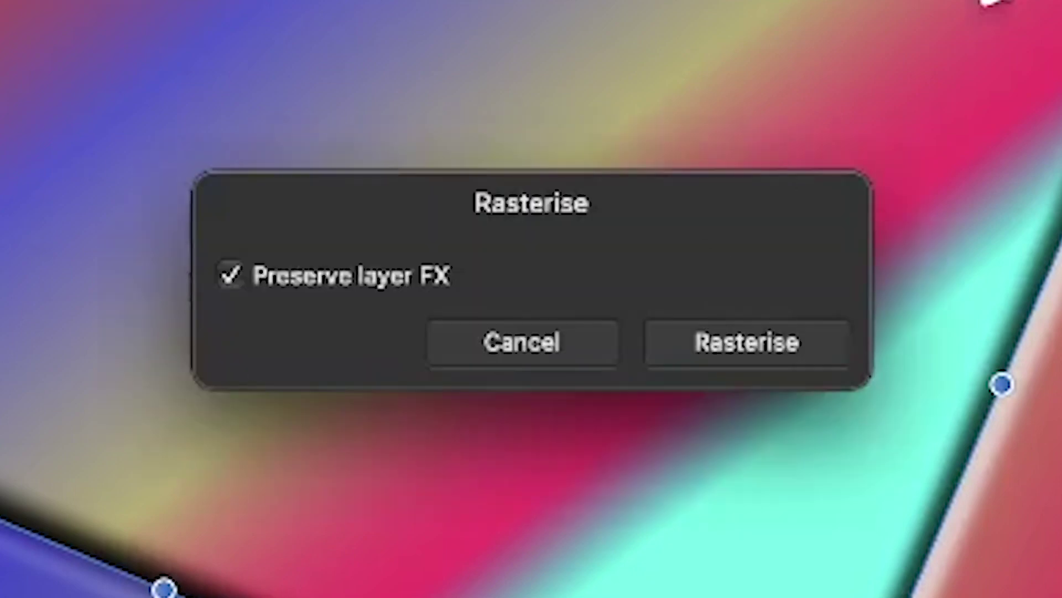
click(252, 275)
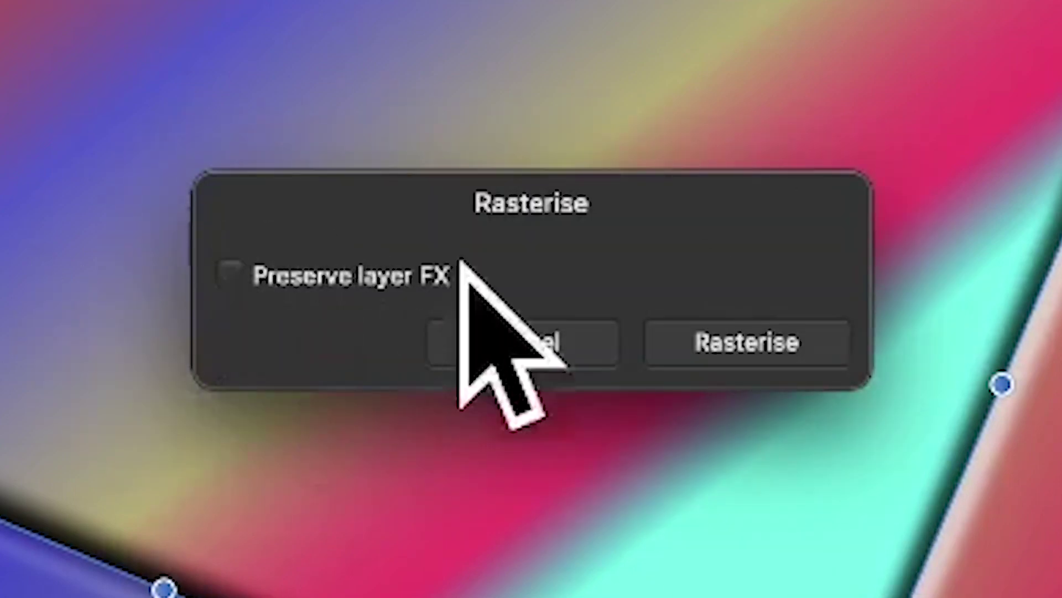
click(737, 338)
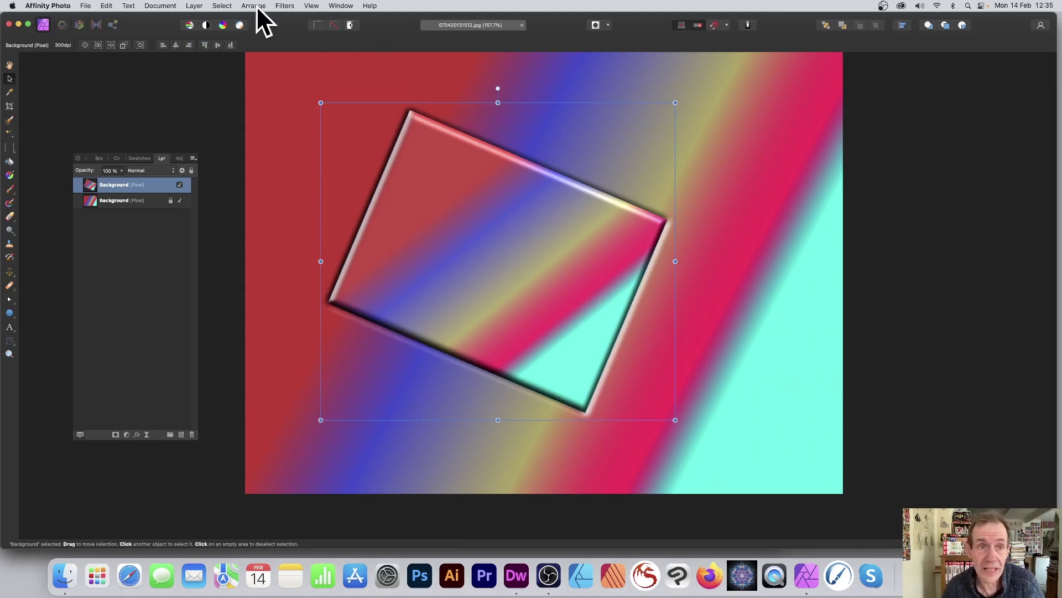
Start a Mirror distortion on the rasterised layer with 7 mirrors and shift its centre over the rotated rectangle
click(285, 6)
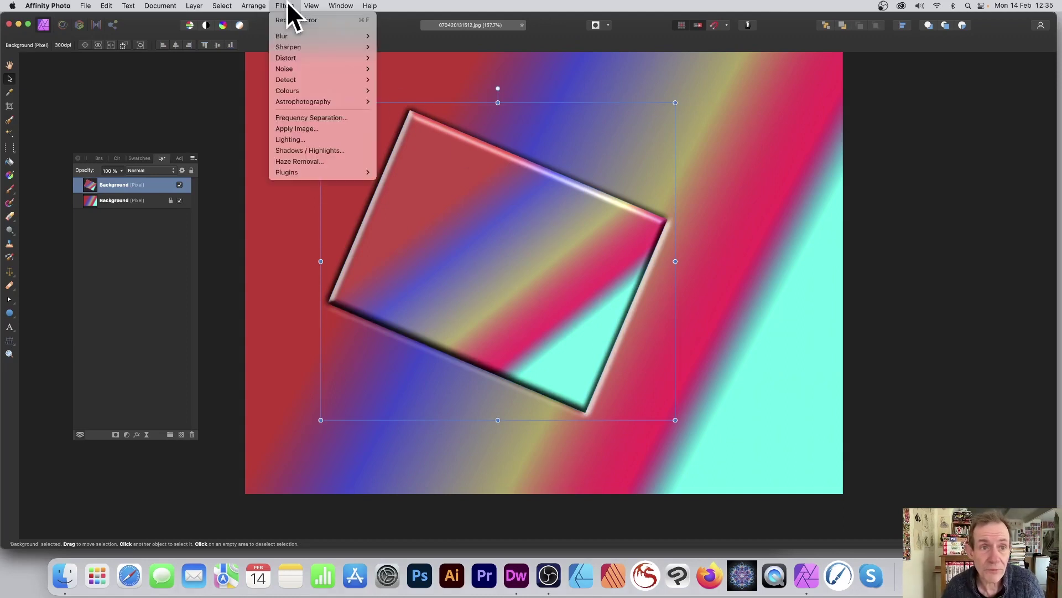
mouse_move(292, 57)
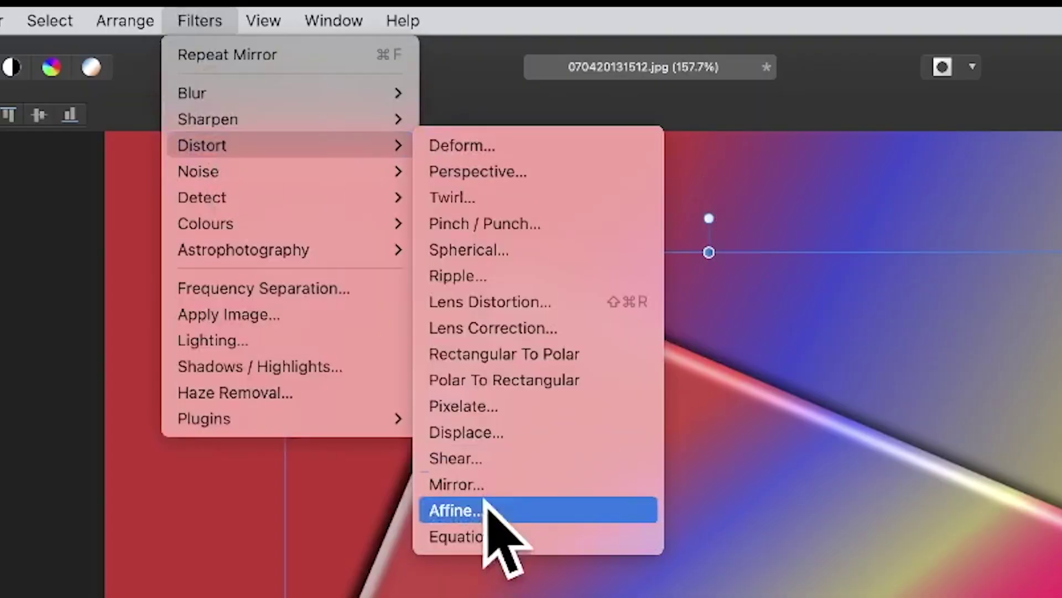
click(486, 481)
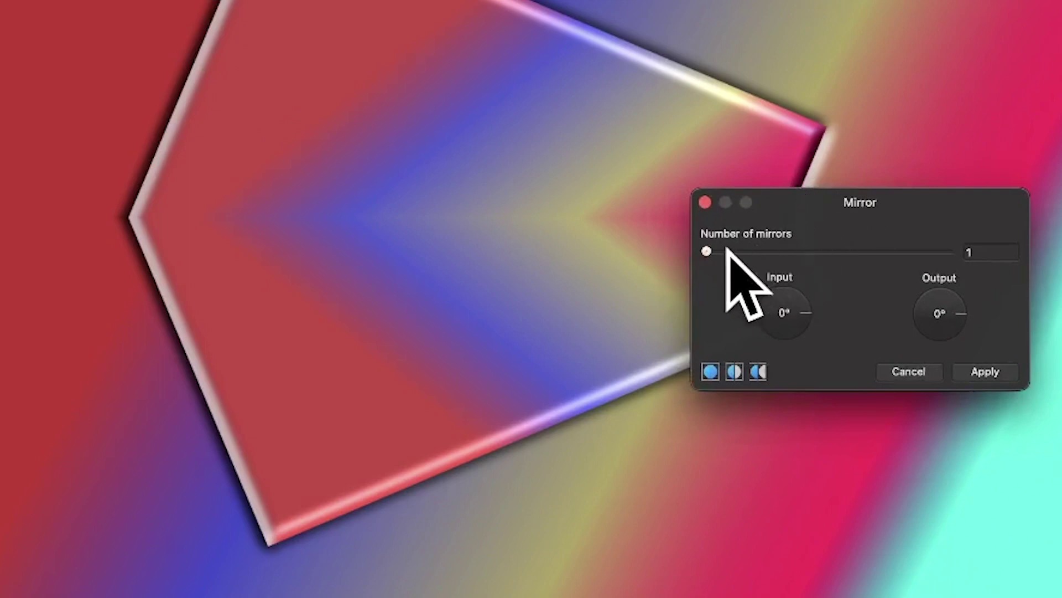
drag(727, 252, 797, 272)
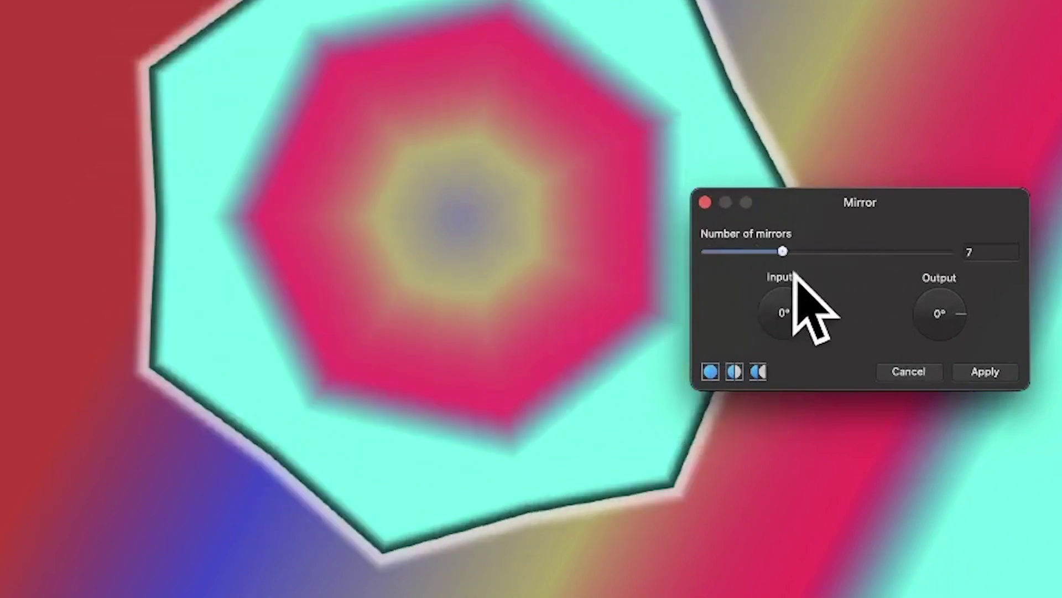
drag(641, 3, 190, 244)
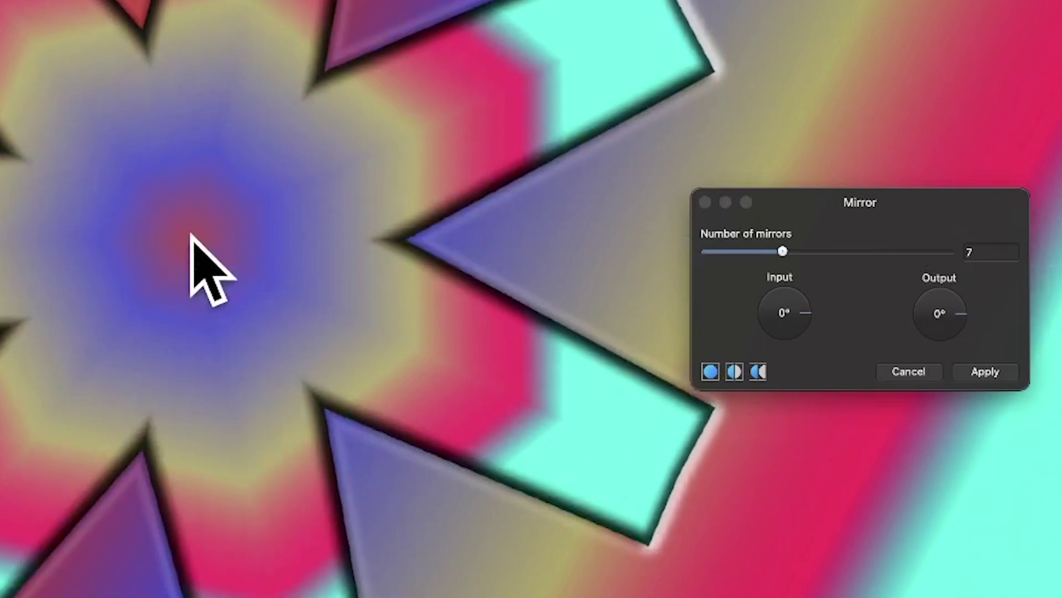
Set the mirror input angle to 291°, recentre it to form a small star, and apply it with 6 mirrors
click(813, 339)
drag(814, 339, 792, 347)
drag(316, 277, 639, 243)
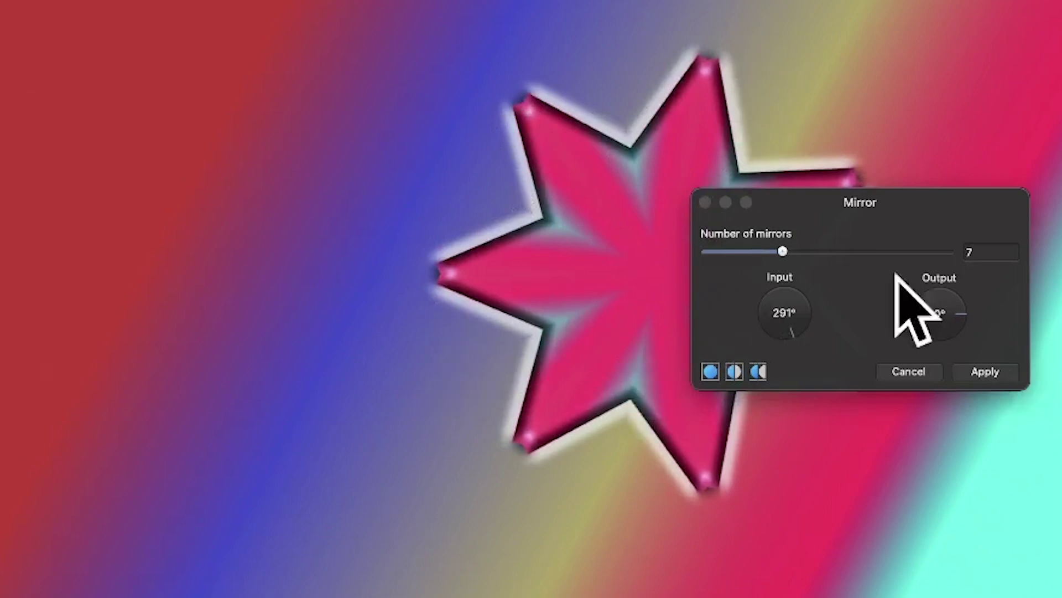
mouse_move(782, 251)
mouse_down()
mouse_move(872, 250)
mouse_move(776, 256)
mouse_move(792, 261)
mouse_move(777, 252)
mouse_up()
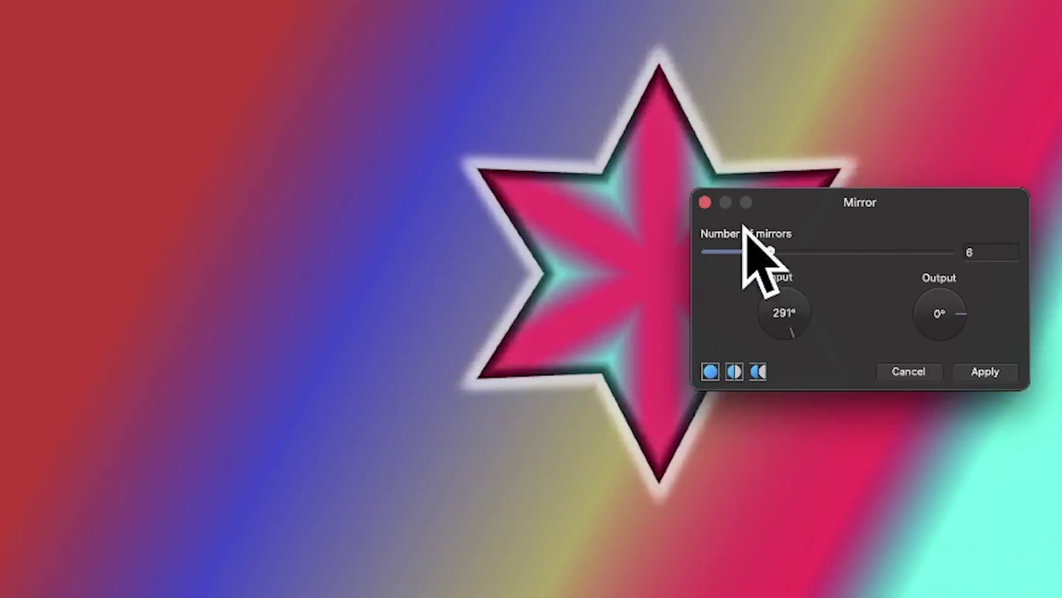
click(996, 372)
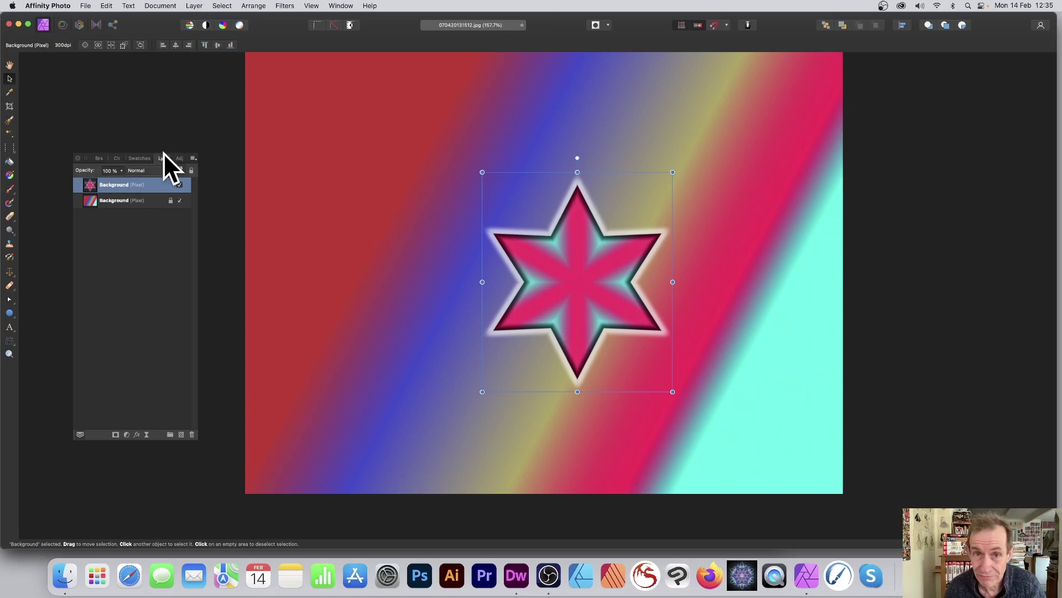
click(98, 158)
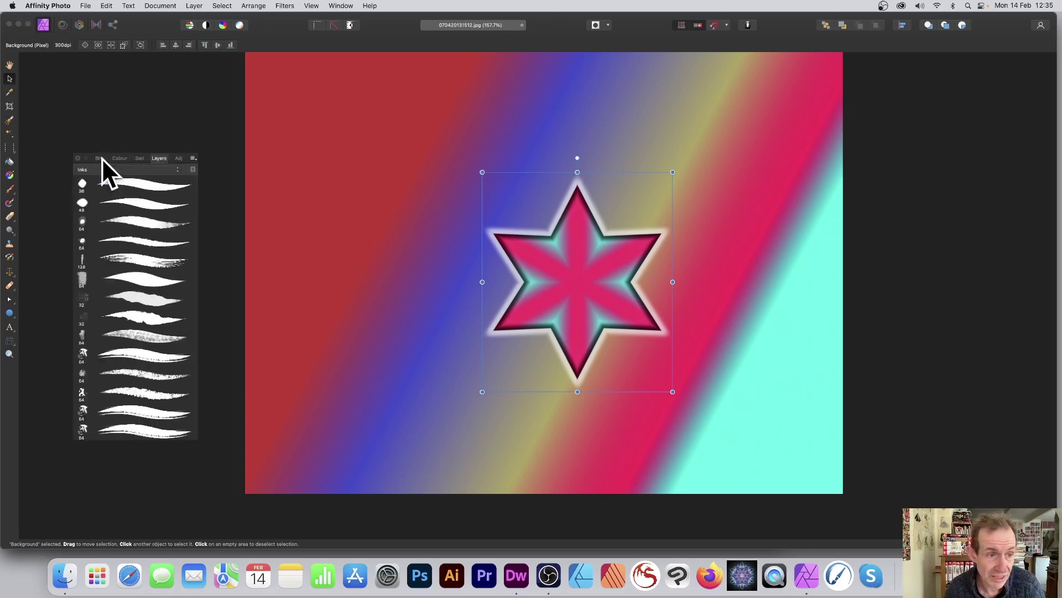
click(193, 159)
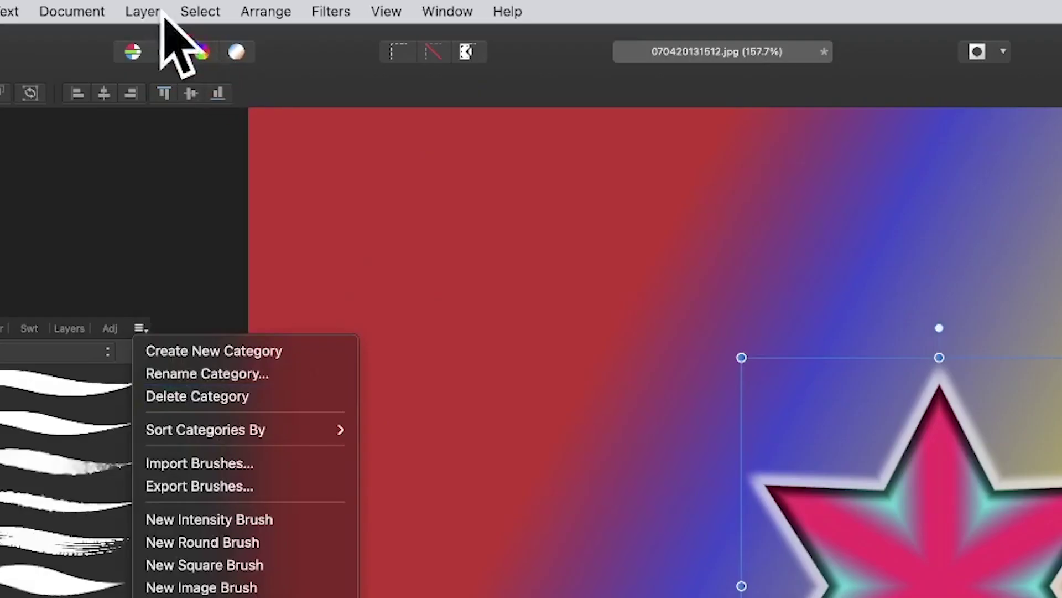
click(196, 1)
Create a pattern layer from the star layer and scale its tile down so smaller stars repeat across the canvas
click(144, 8)
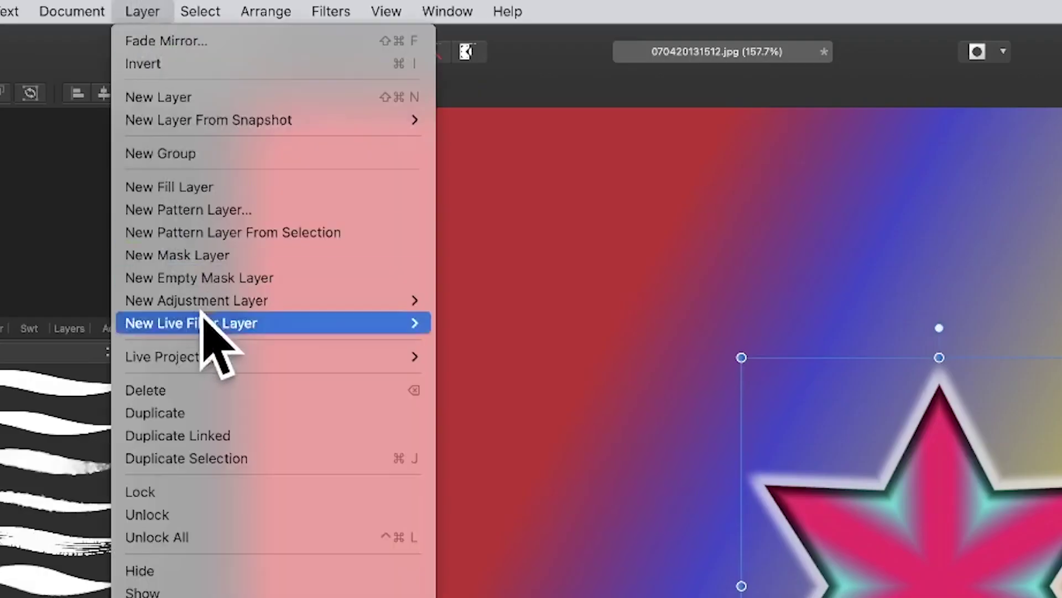
click(213, 233)
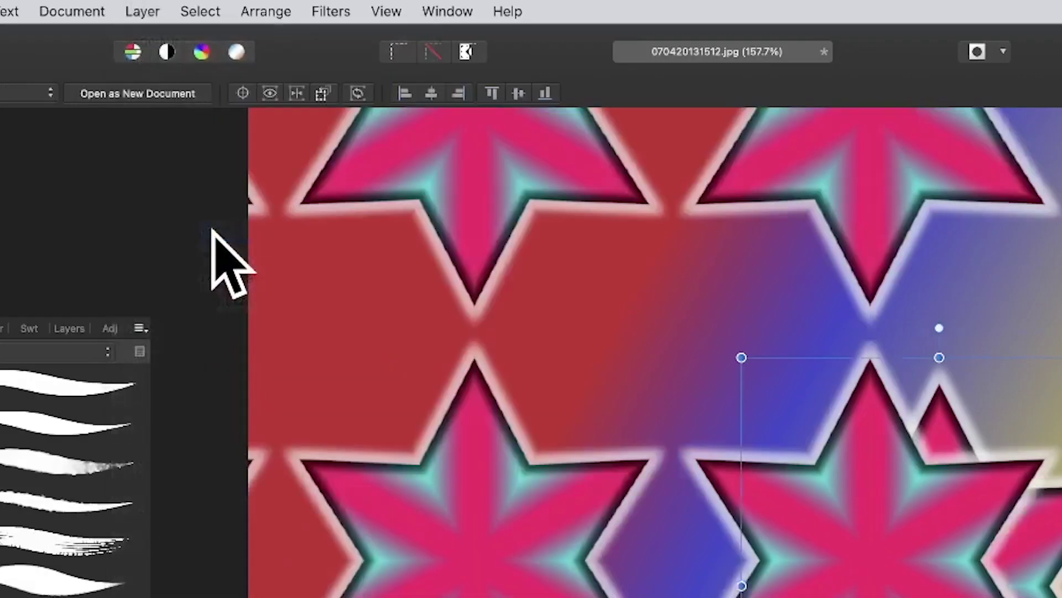
drag(449, 159, 478, 194)
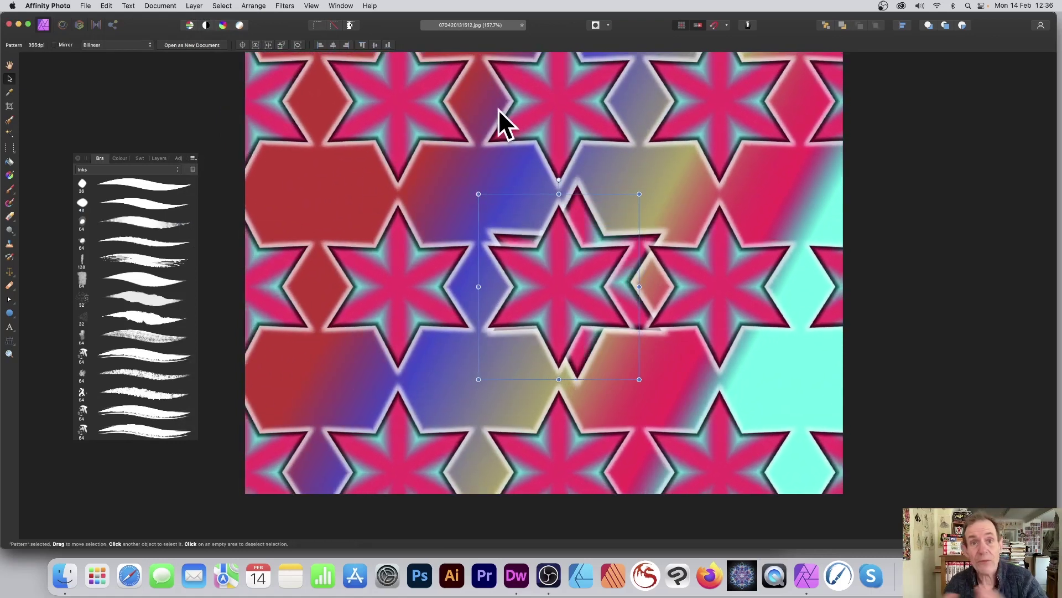
click(54, 45)
click(54, 45)
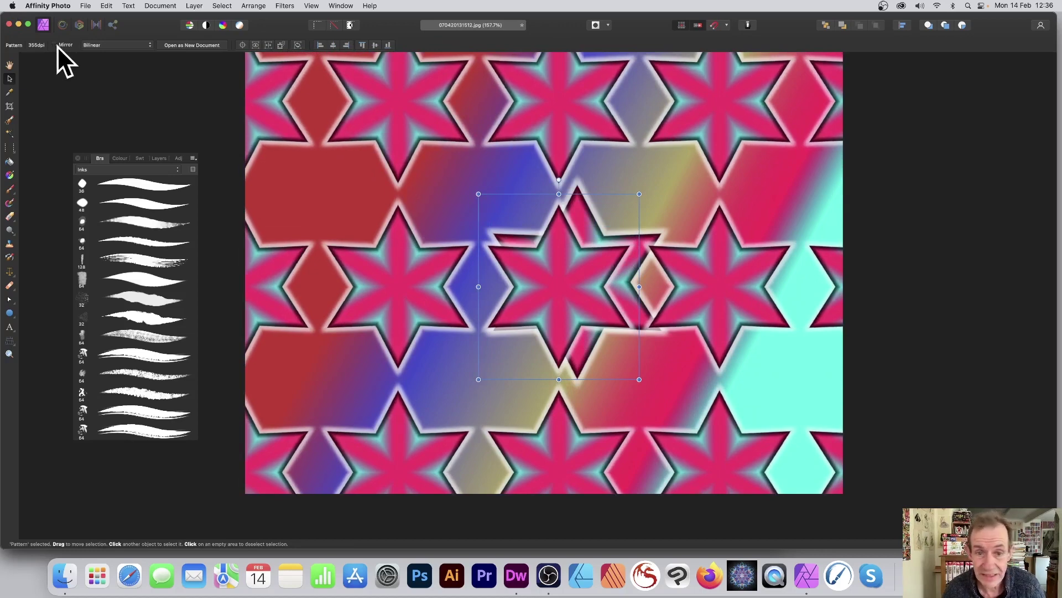
drag(477, 195, 528, 221)
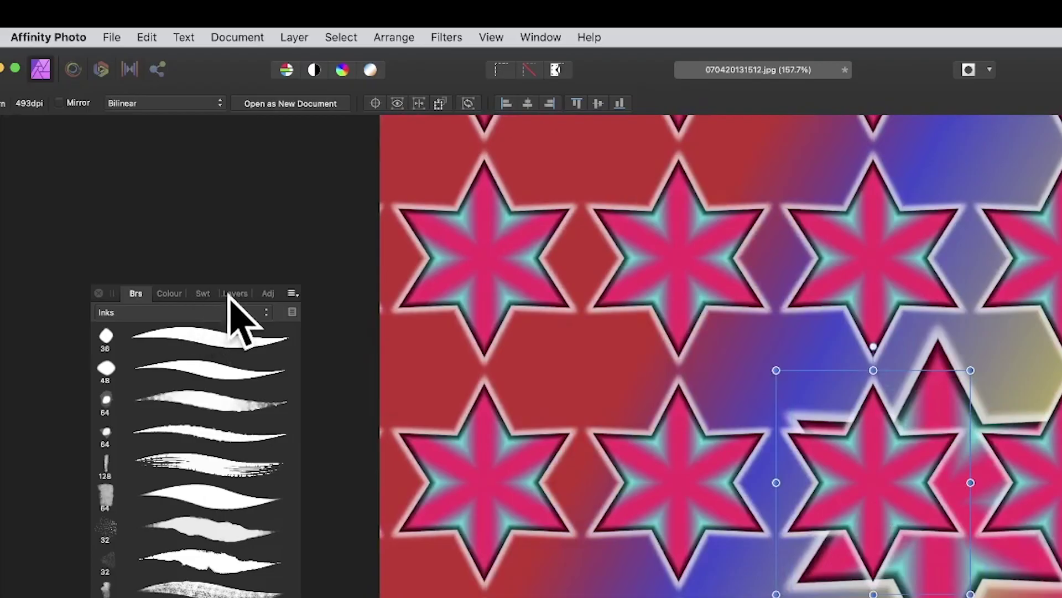
Delete the original single-star layer beneath the pattern layer
click(159, 158)
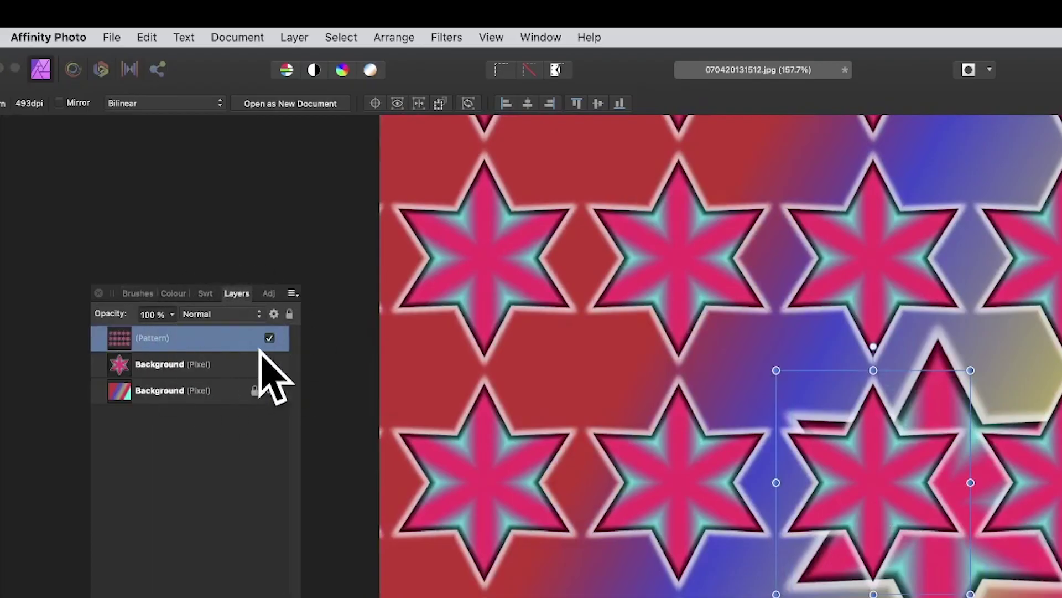
click(169, 365)
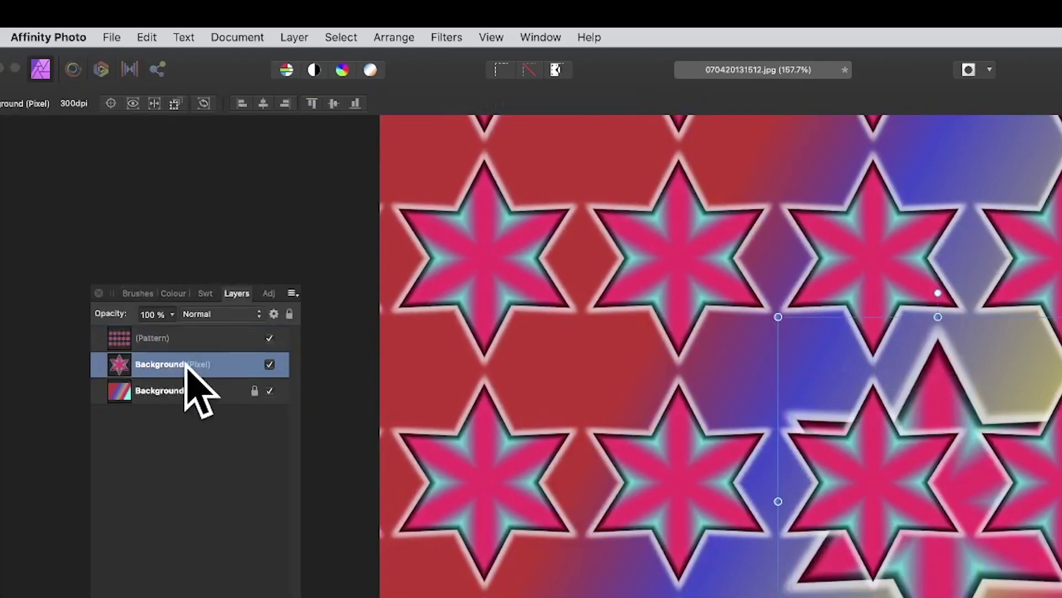
key(Delete)
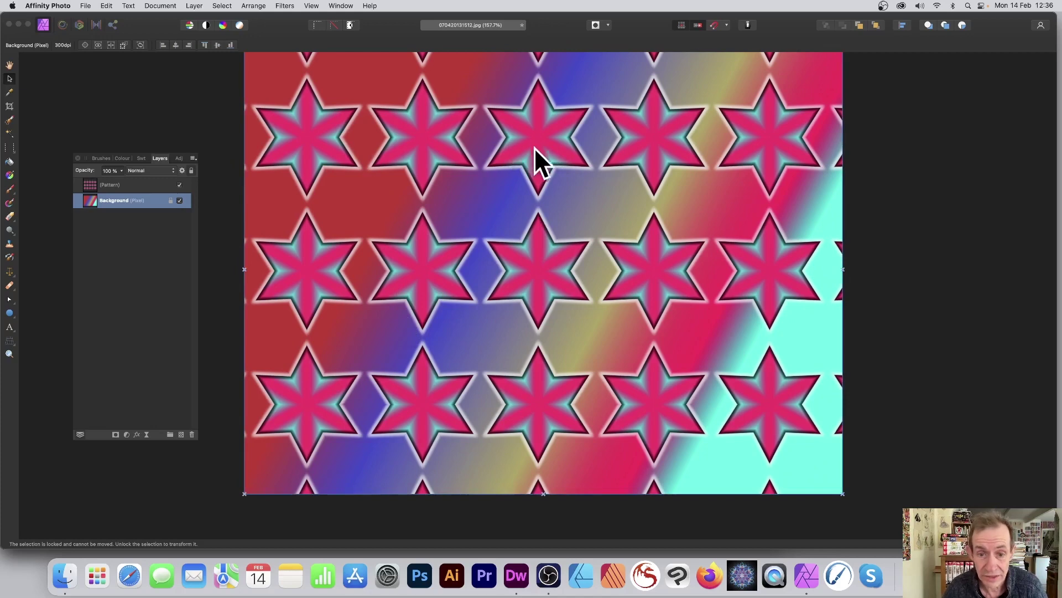
Duplicate the star pattern layer and offset the copy diagonally so its stars fall between the original ones
click(143, 185)
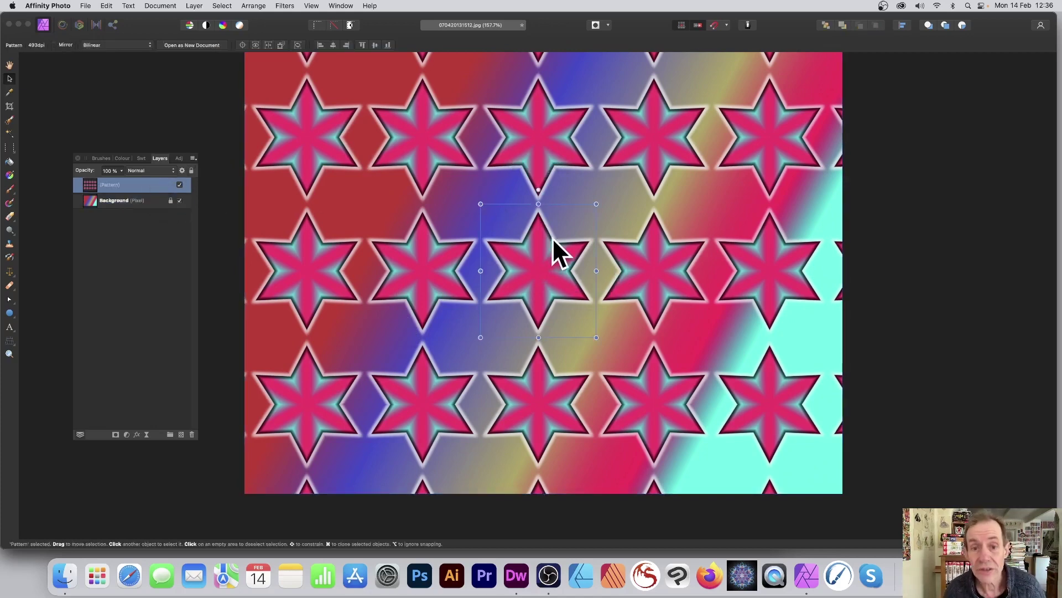
drag(562, 280, 504, 201)
key(super+j)
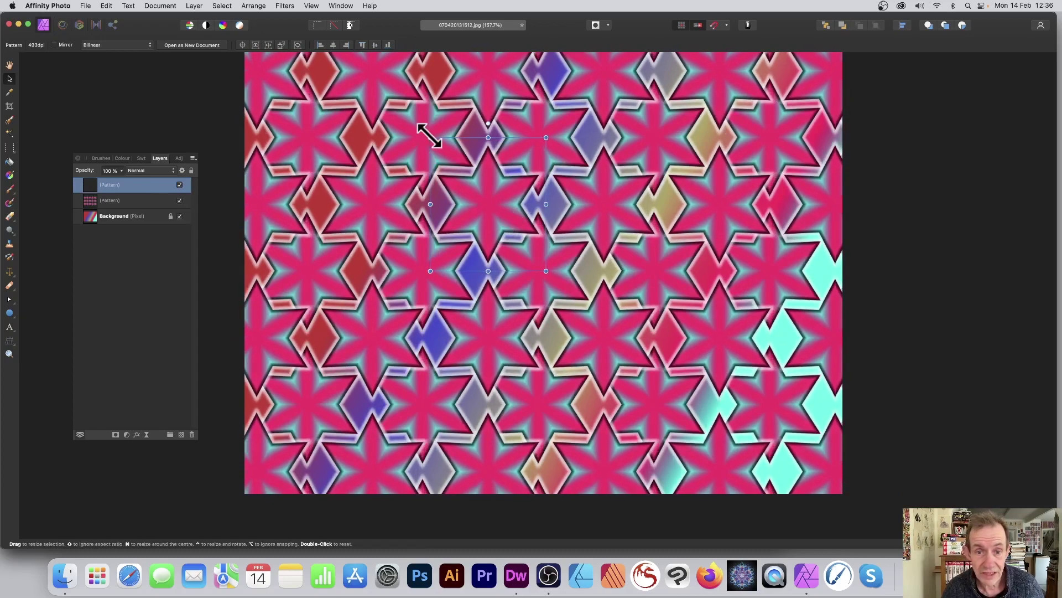
Try shrinking the duplicate pattern's tile and shifting further copies of it across the canvas
drag(430, 137, 471, 183)
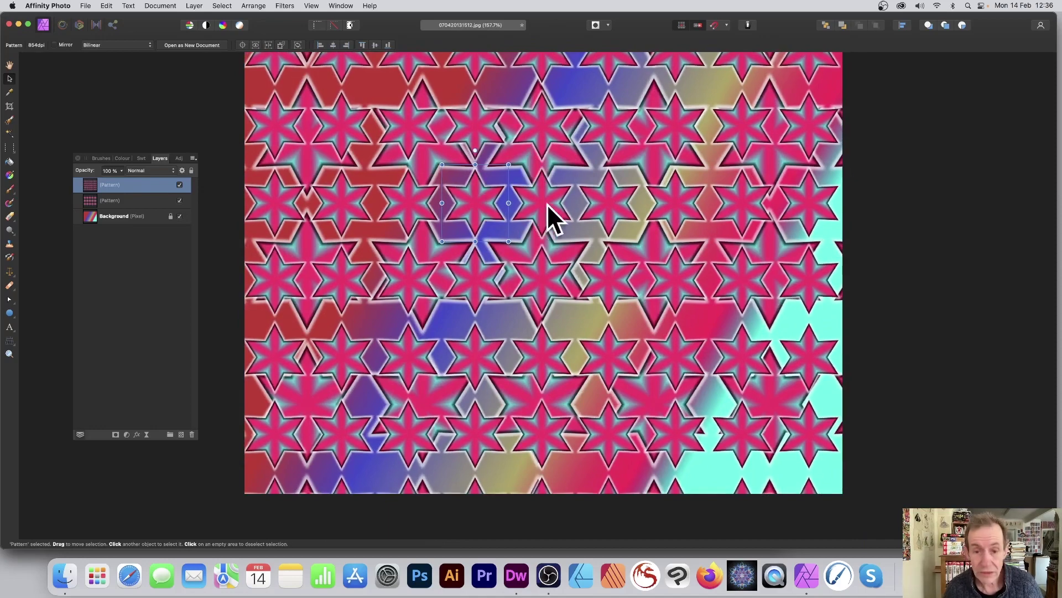
drag(512, 204, 515, 217)
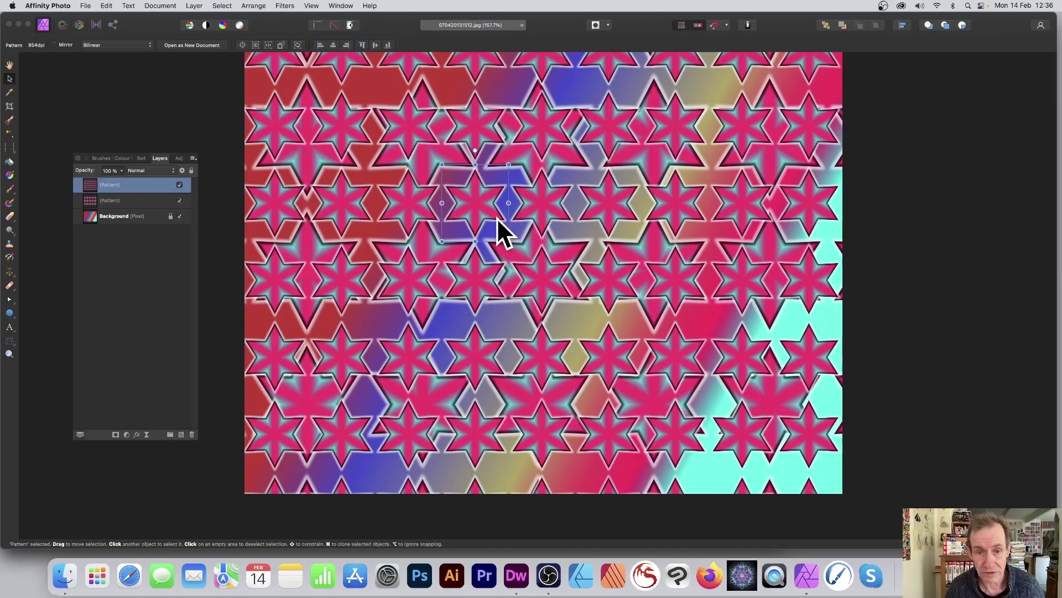
mouse_move(477, 201)
mouse_down()
mouse_move(539, 254)
mouse_move(552, 227)
mouse_move(569, 242)
mouse_move(587, 222)
mouse_move(580, 202)
mouse_up()
Undo the extra pattern copies and the shrinking of the duplicate pattern's tile
key(super+z)
key(super+z)
key(super+z)
key(super+z)
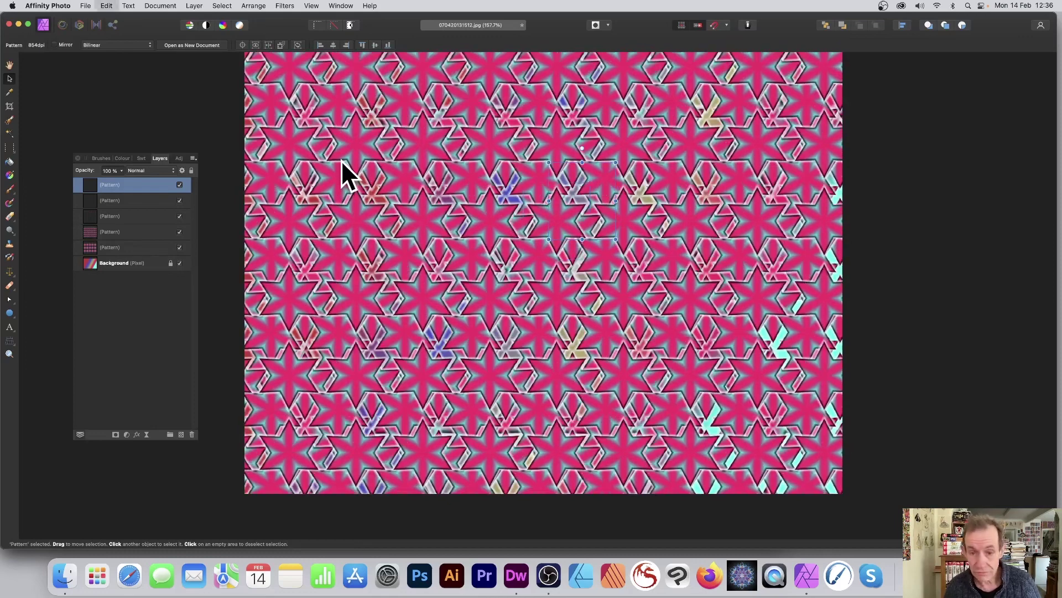
key(super+z)
key(super+z)
key(super+z)
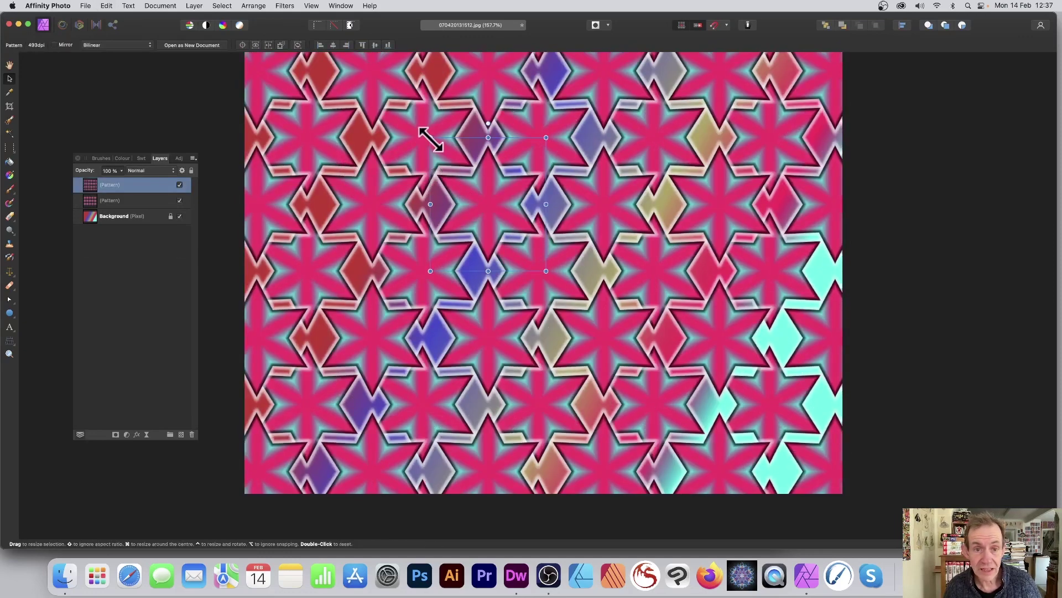
Shrink the duplicate pattern's tile slightly and rotate it clockwise, and rasterise that upper pattern layer
drag(431, 138, 449, 159)
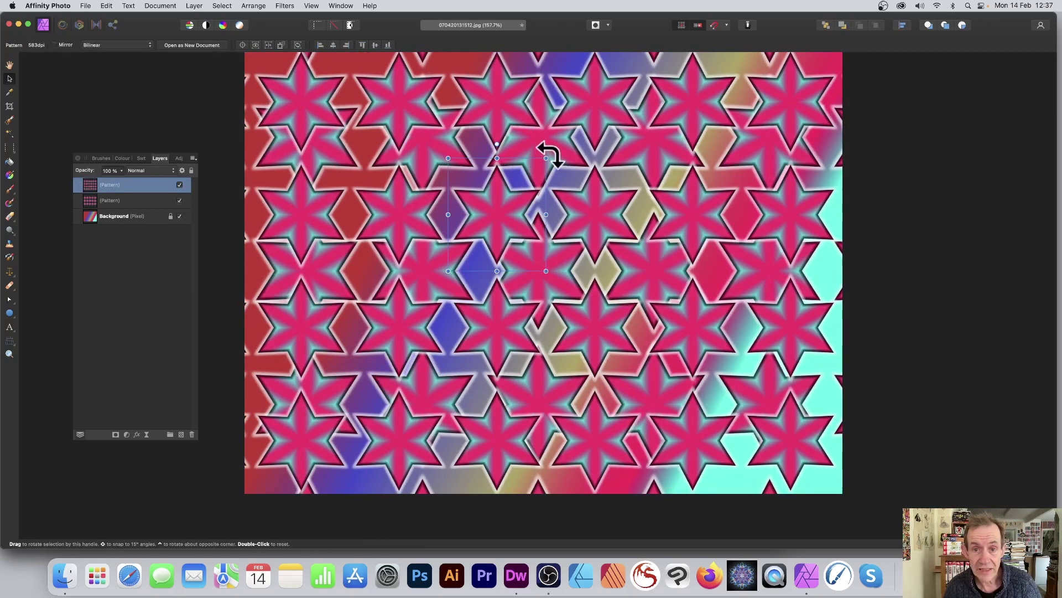
drag(546, 158, 555, 189)
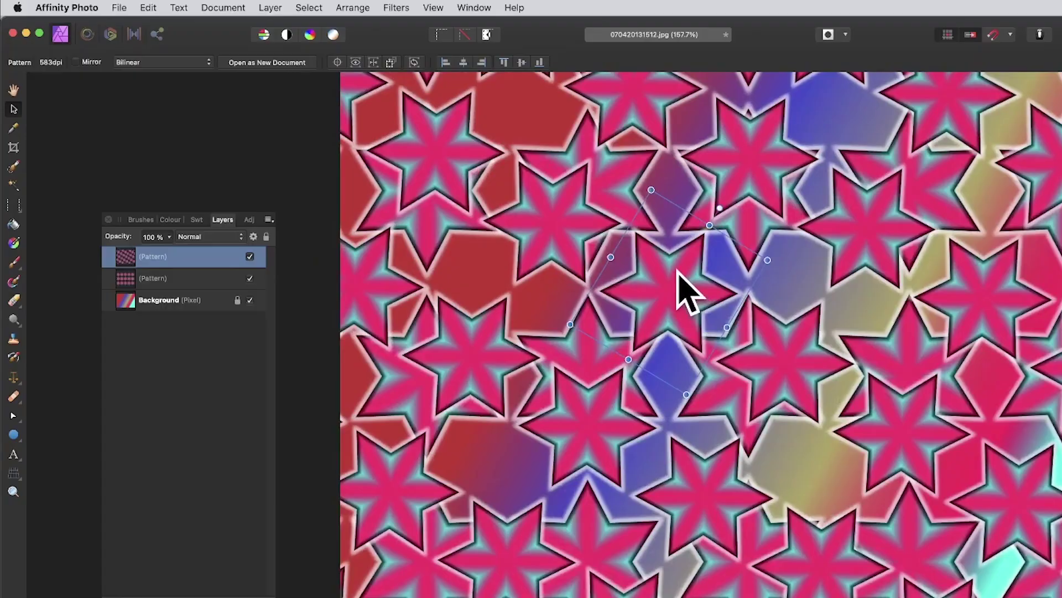
click(267, 7)
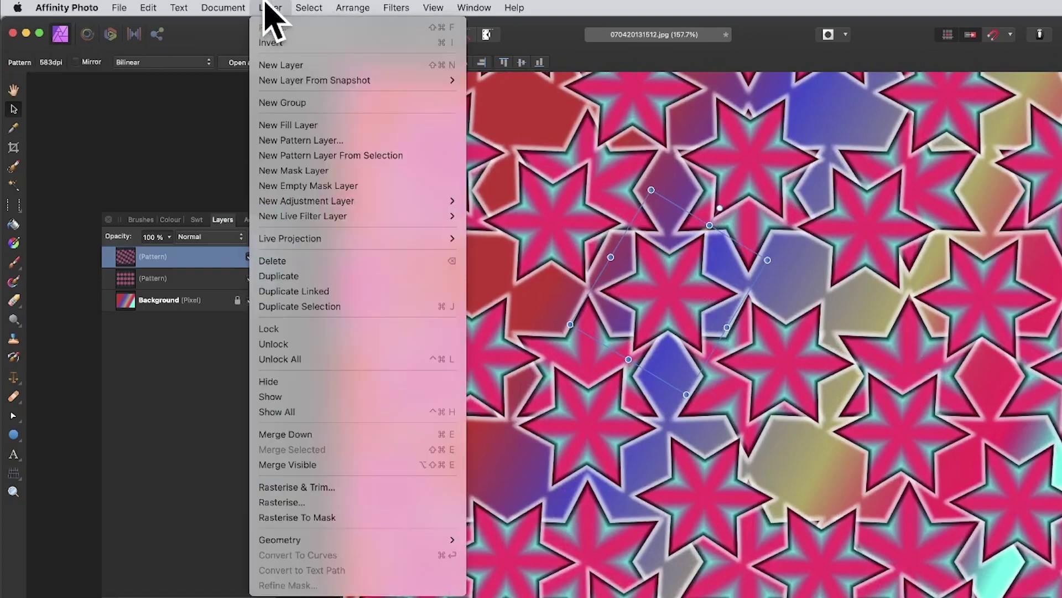
click(310, 502)
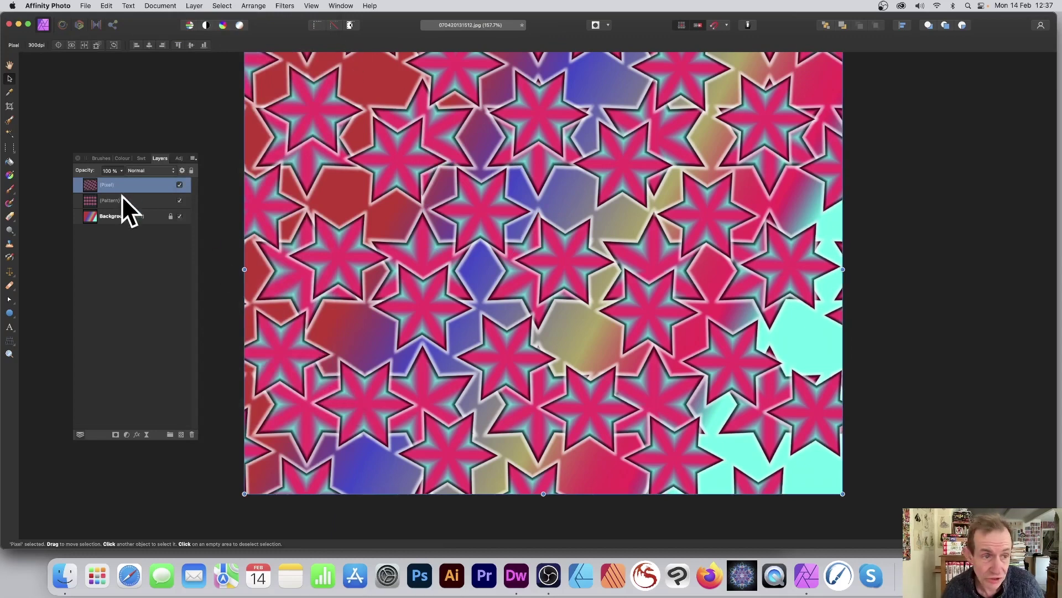
Apply a Mirror distortion to the rasterised layer with 11 mirrors and a 188° input angle, centred up and left of the canvas middle
click(284, 6)
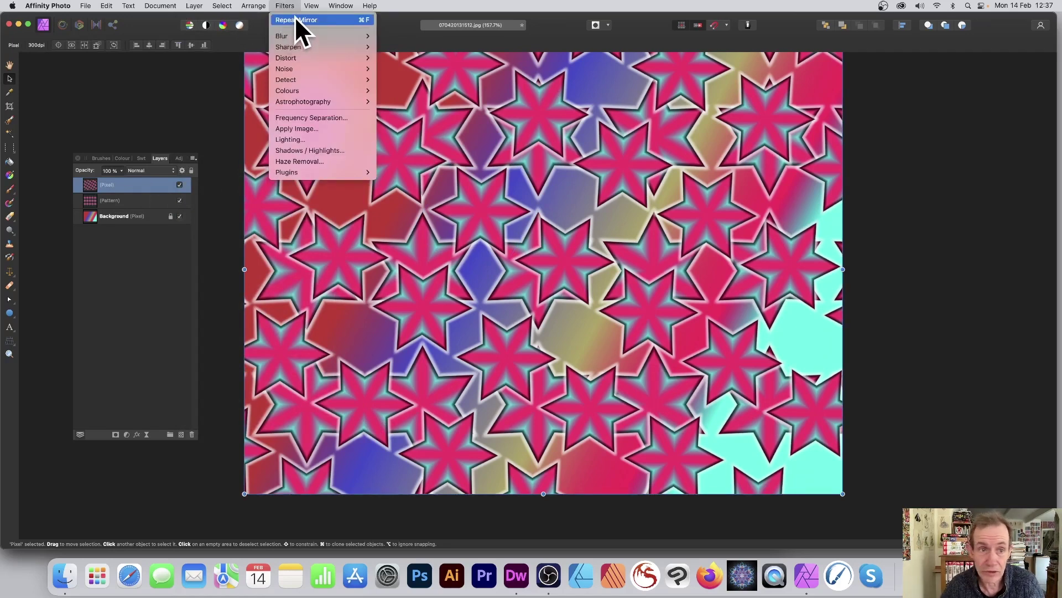
mouse_move(294, 58)
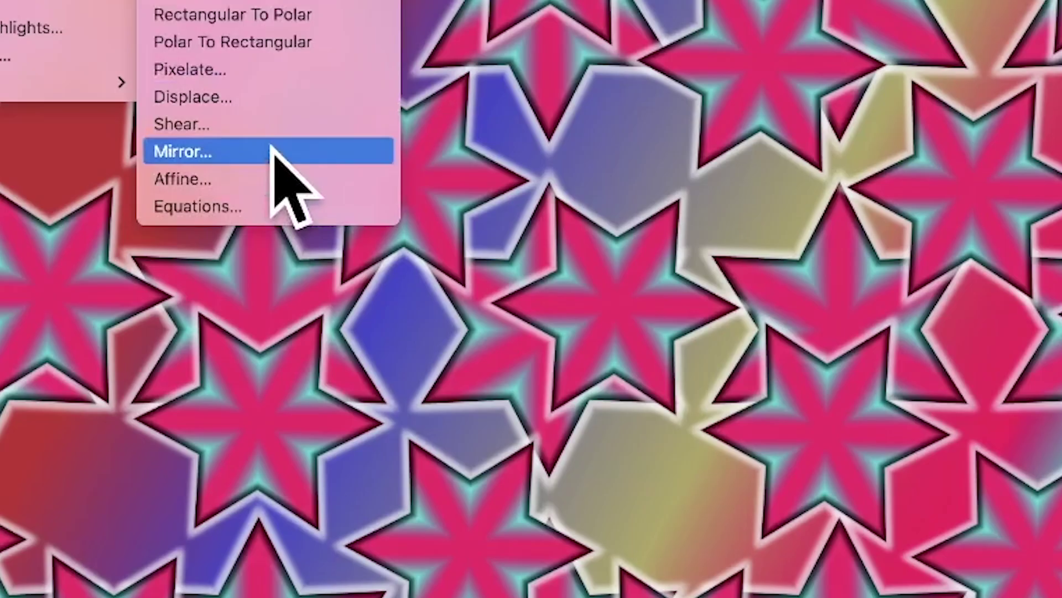
click(434, 200)
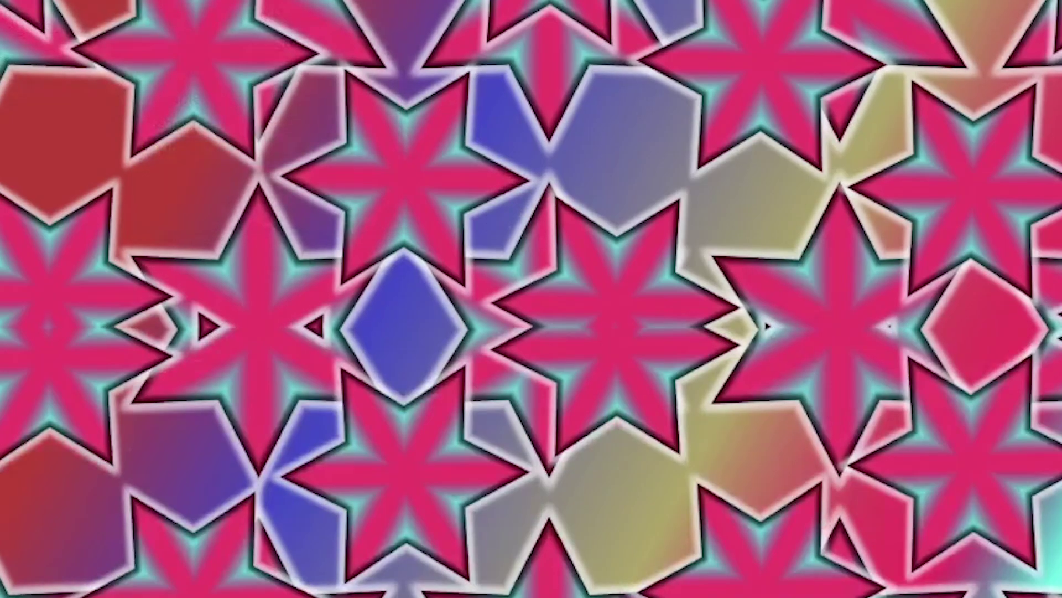
drag(612, 360, 710, 361)
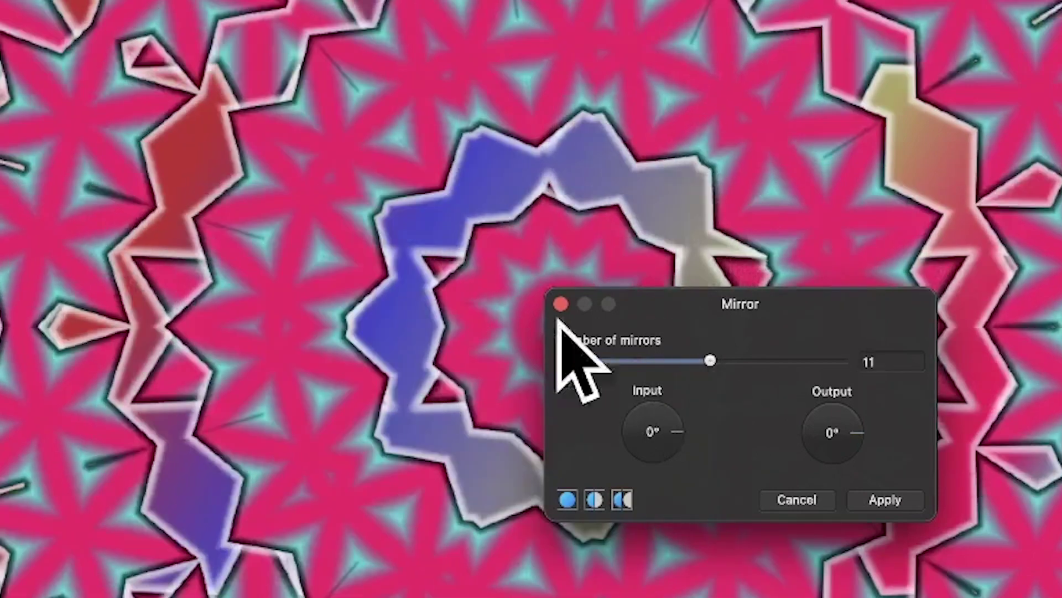
drag(539, 315, 359, 219)
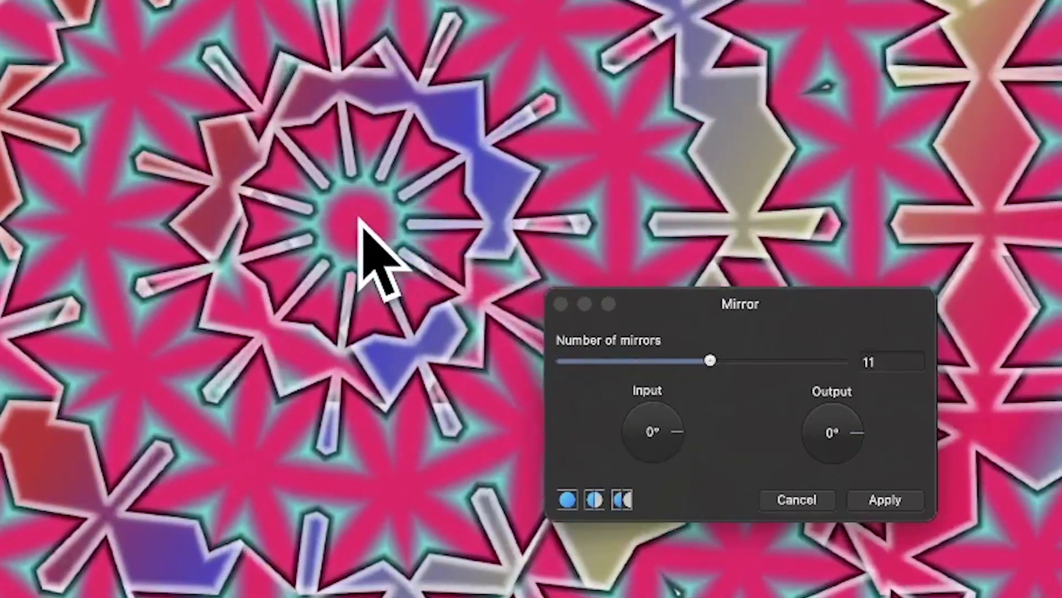
drag(673, 441, 555, 436)
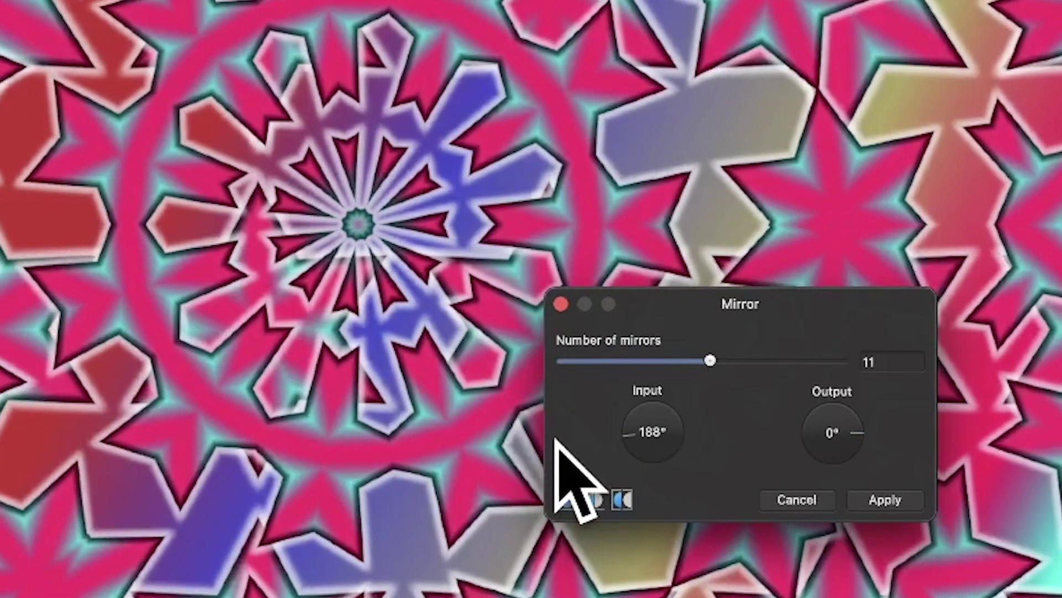
click(885, 500)
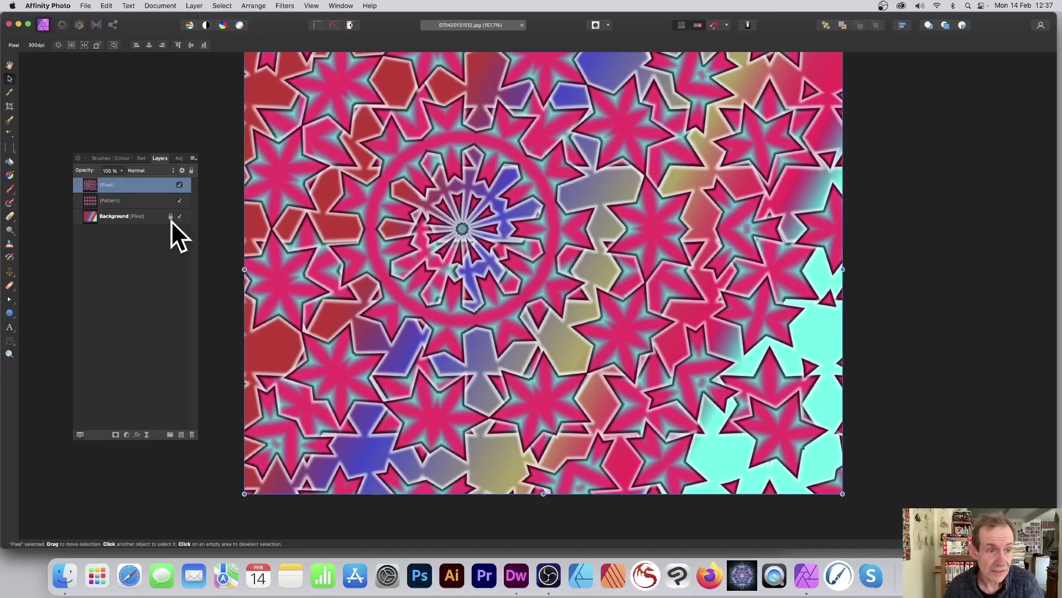
Delete the remaining pattern layer between the mirrored layer and the background
click(121, 199)
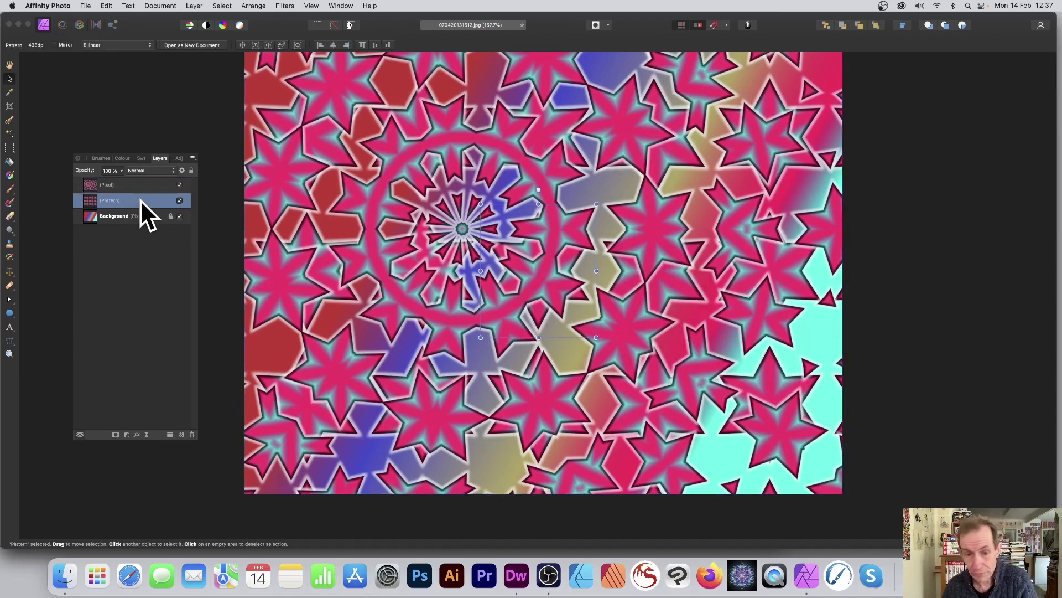
key(Delete)
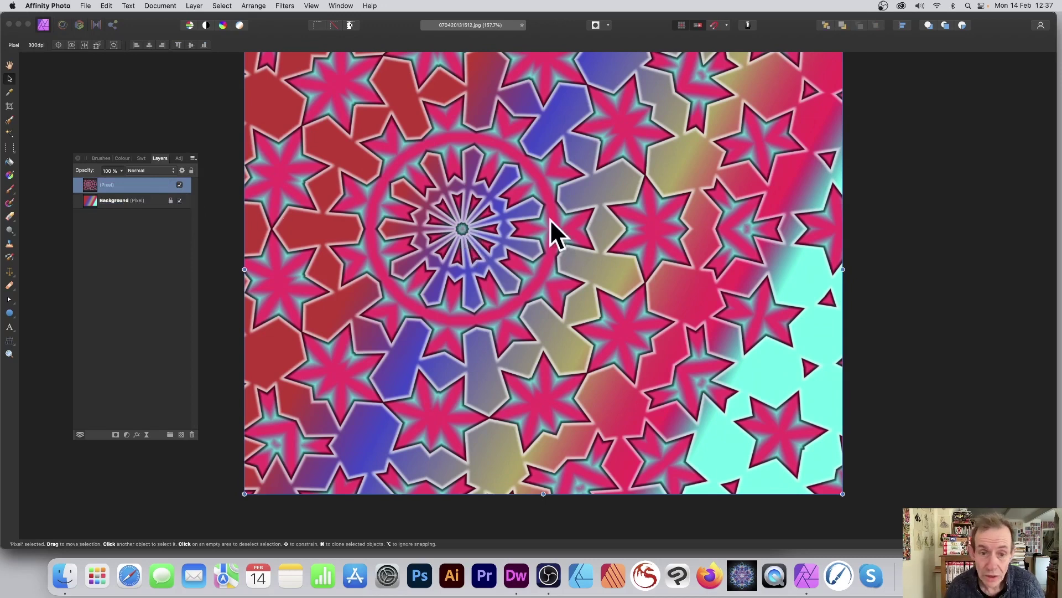
Start another Mirror distortion on the mirrored layer with 12 mirrors, shifting its centre slightly up and left of the canvas middle
click(284, 7)
mouse_move(304, 56)
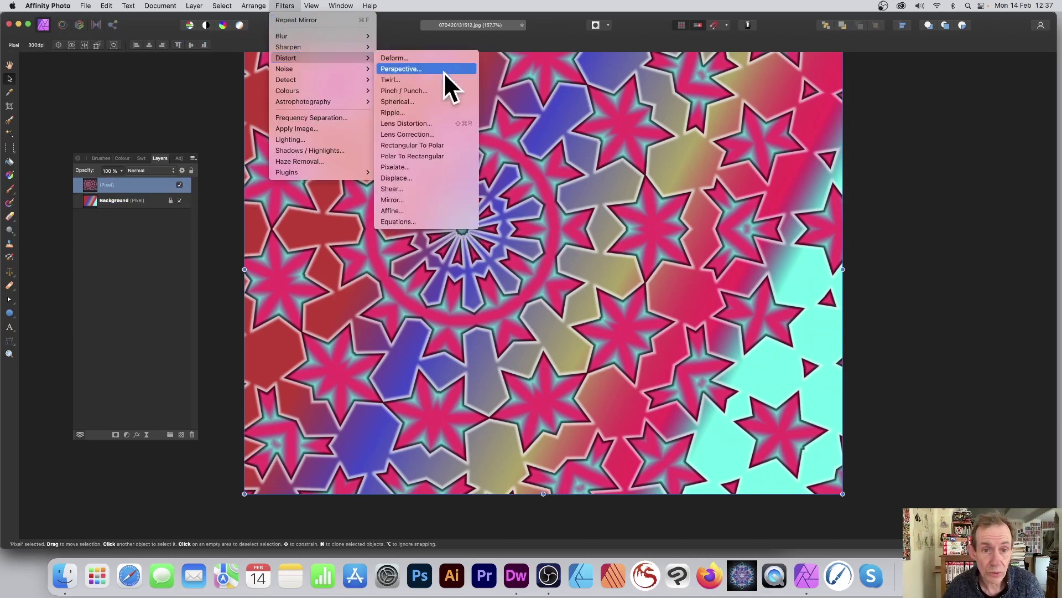
click(417, 200)
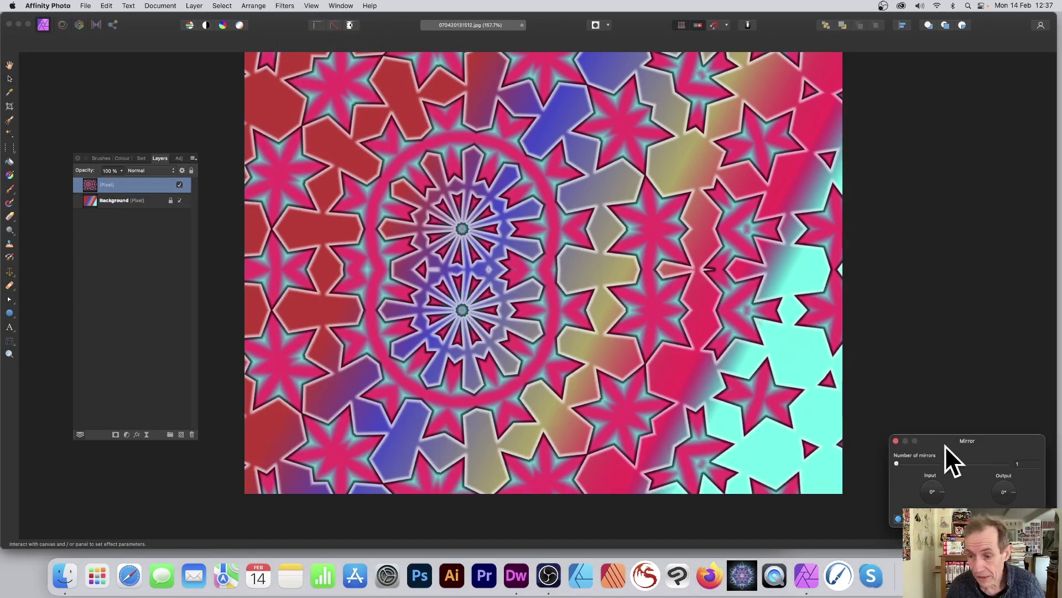
click(931, 463)
drag(545, 270, 524, 250)
drag(913, 442, 502, 221)
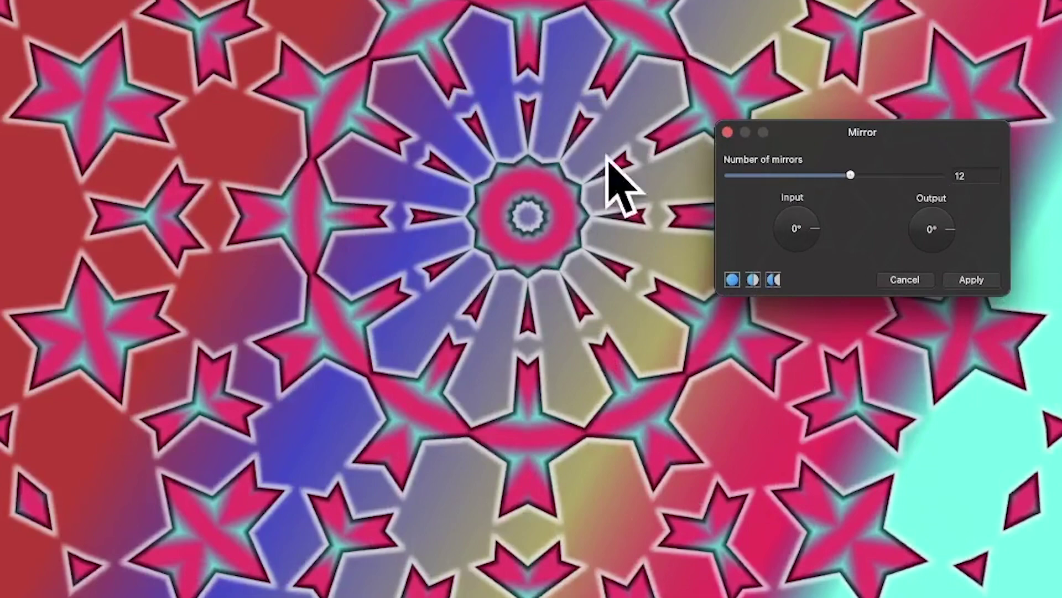
Set the distortion to 9 mirrors with a 196° input angle, recentre it to form a ring of small wheels, and apply it
drag(911, 177, 948, 176)
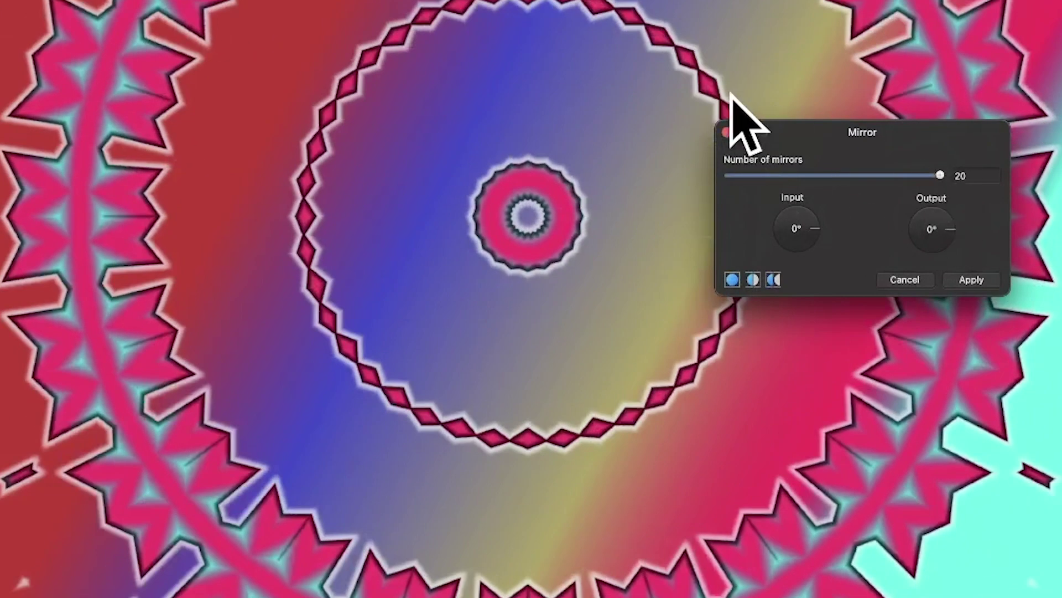
drag(822, 175, 822, 176)
drag(528, 215, 491, 220)
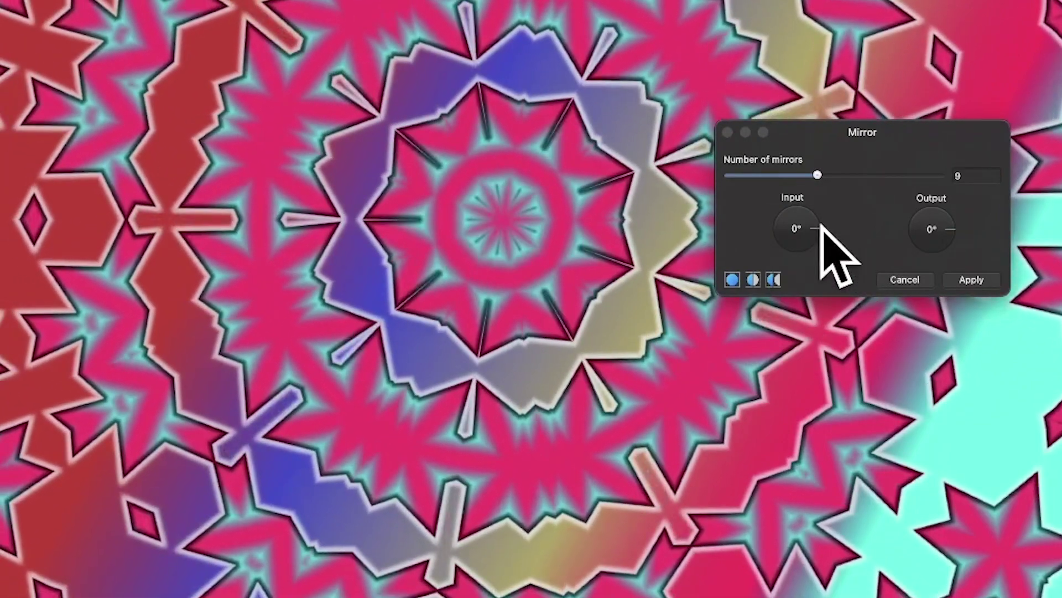
drag(820, 238, 707, 230)
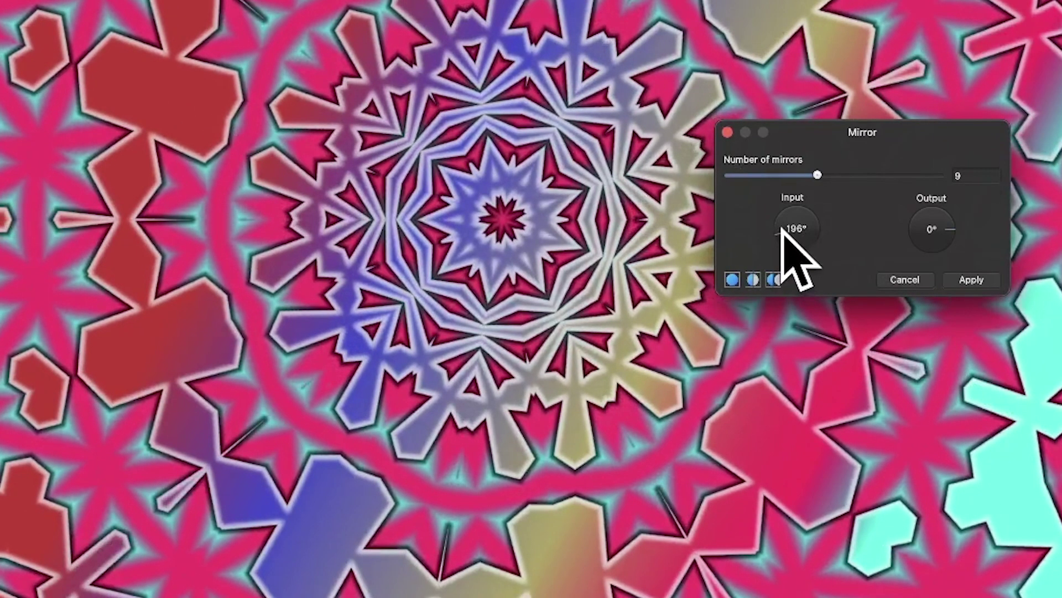
drag(499, 217, 582, 289)
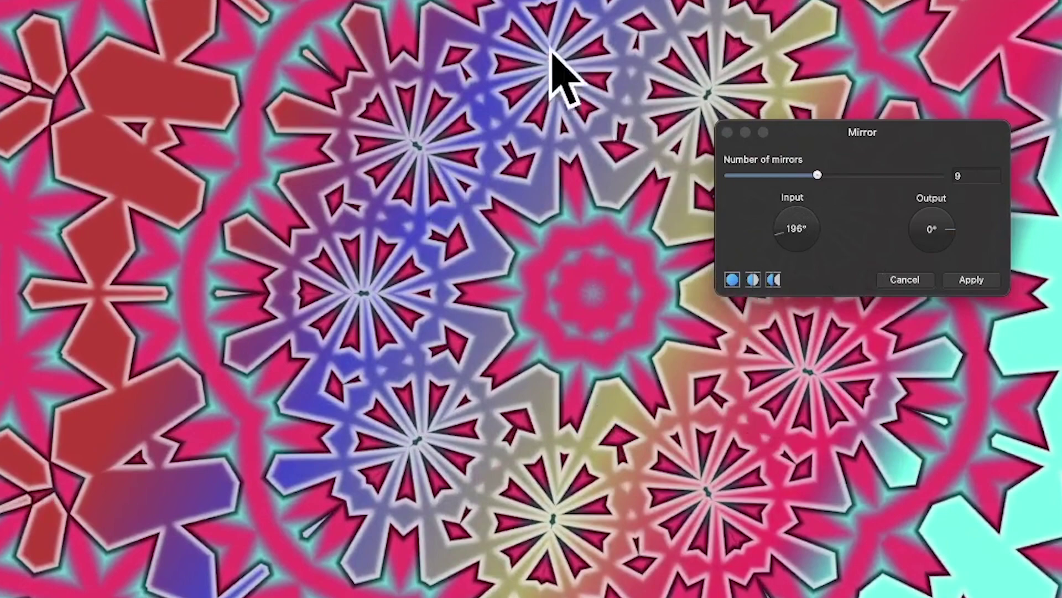
click(971, 280)
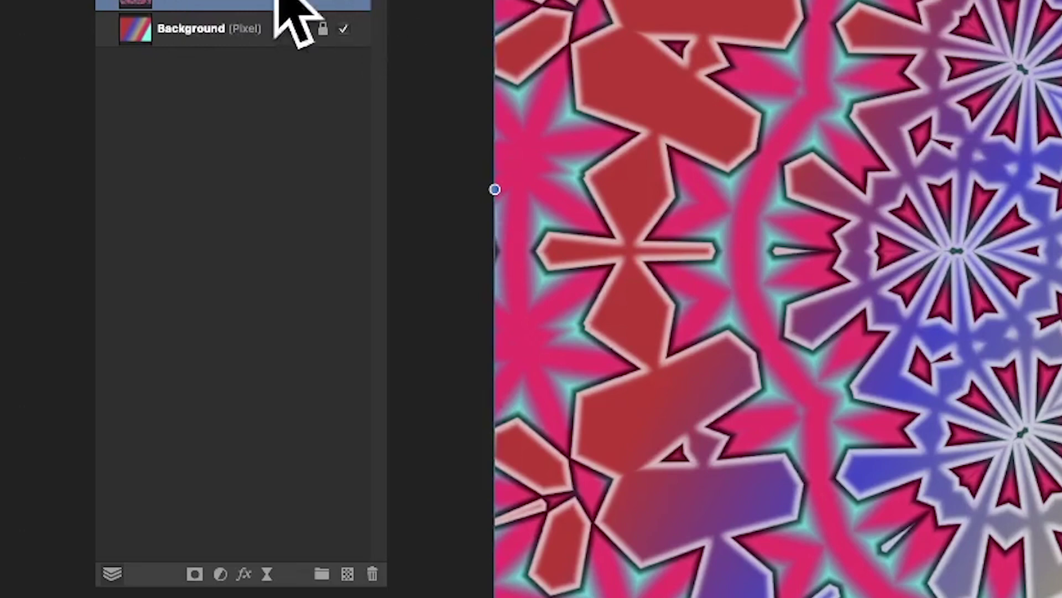
Add an Outer Shadow effect to the mirrored layer with a 0.8 px radius and 4.5 px offset
click(244, 574)
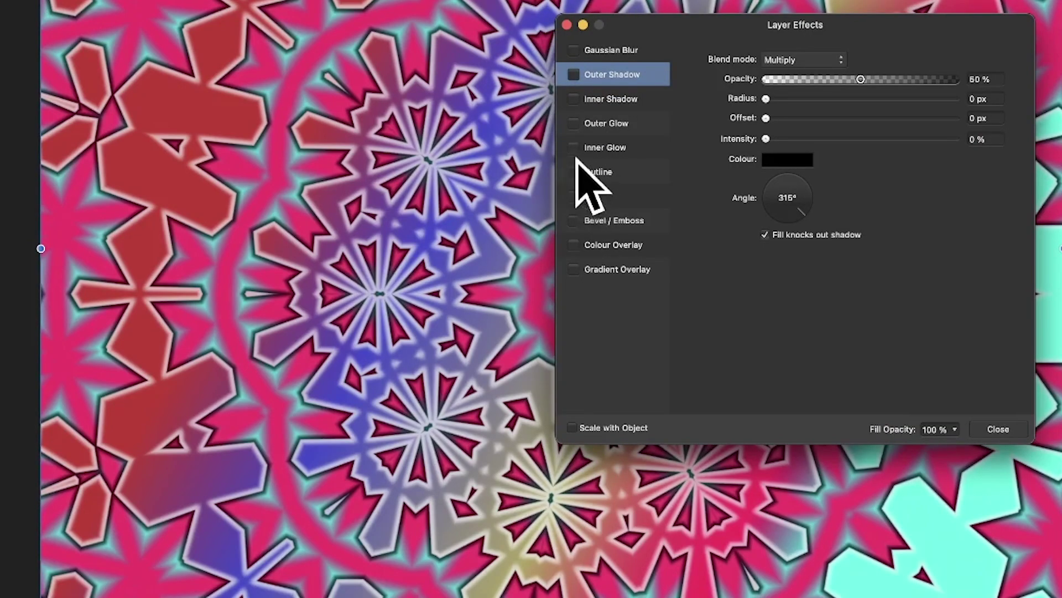
click(616, 75)
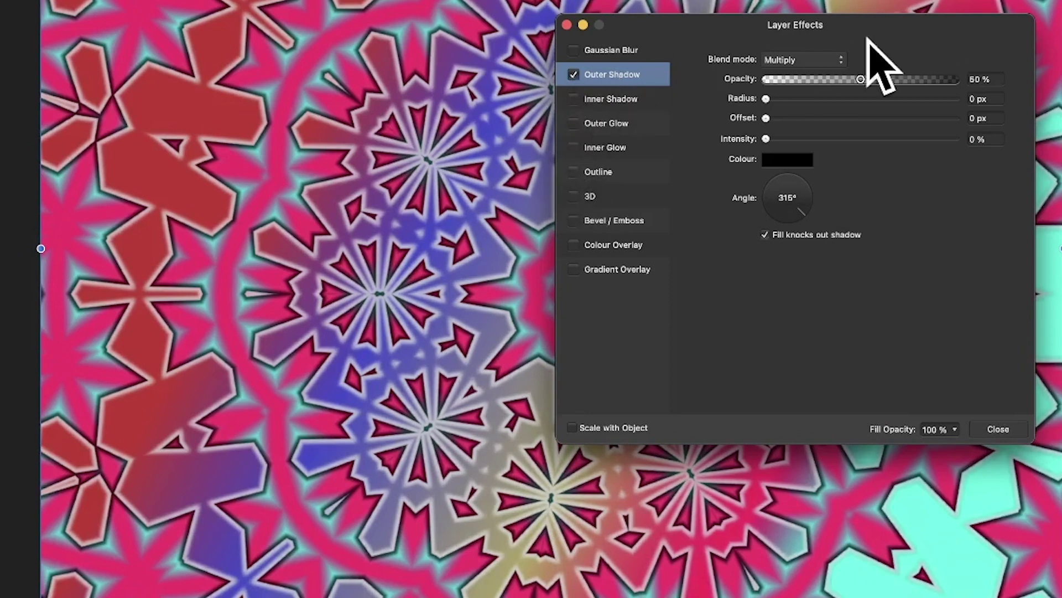
drag(766, 99, 822, 142)
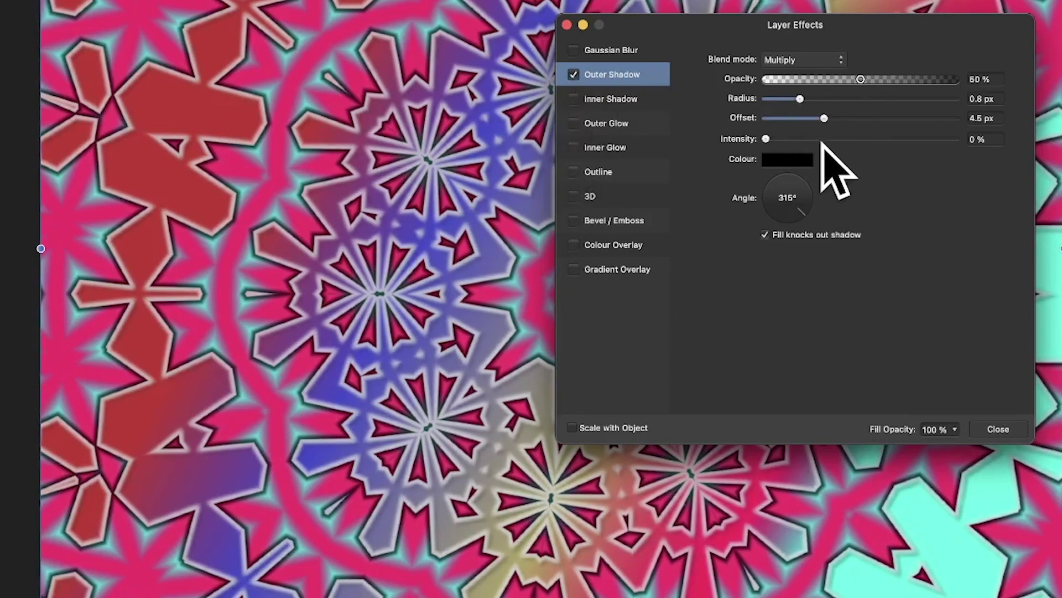
Add a 5 px 3D effect and an 8.2 px Pillow bevel with azimuth -164.1° and elevation 82.2° to the layer
click(589, 197)
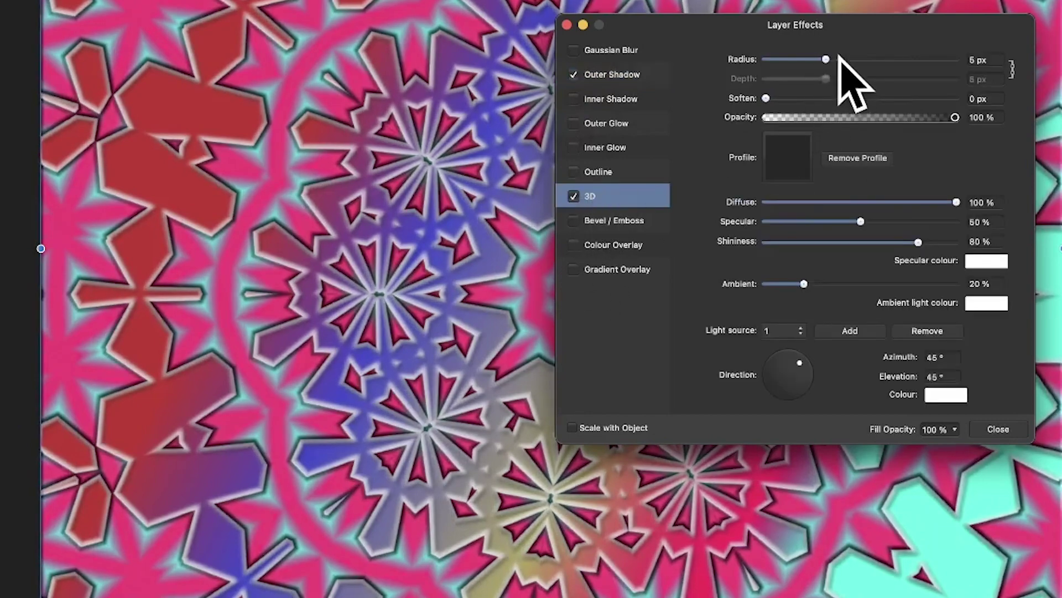
mouse_move(838, 56)
mouse_down()
mouse_move(887, 59)
mouse_move(841, 62)
mouse_move(841, 79)
mouse_up()
click(609, 219)
click(574, 220)
drag(777, 204, 784, 211)
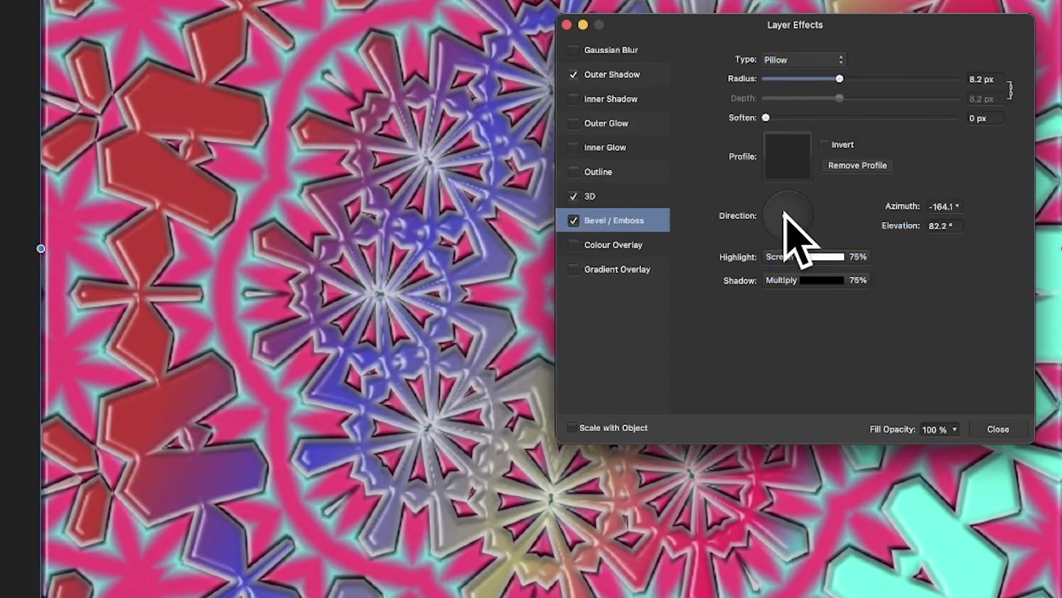
click(994, 427)
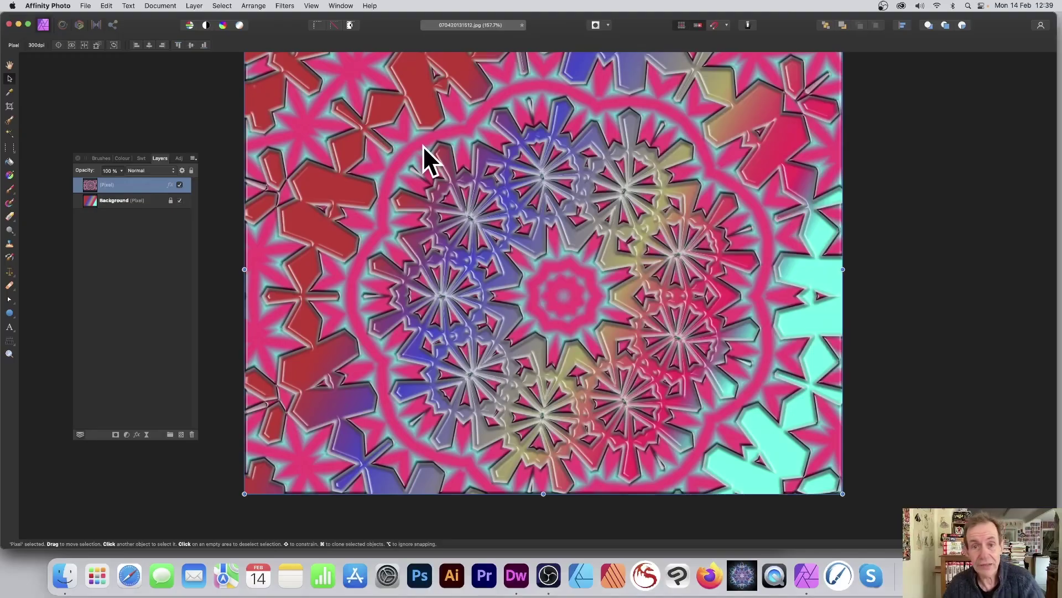